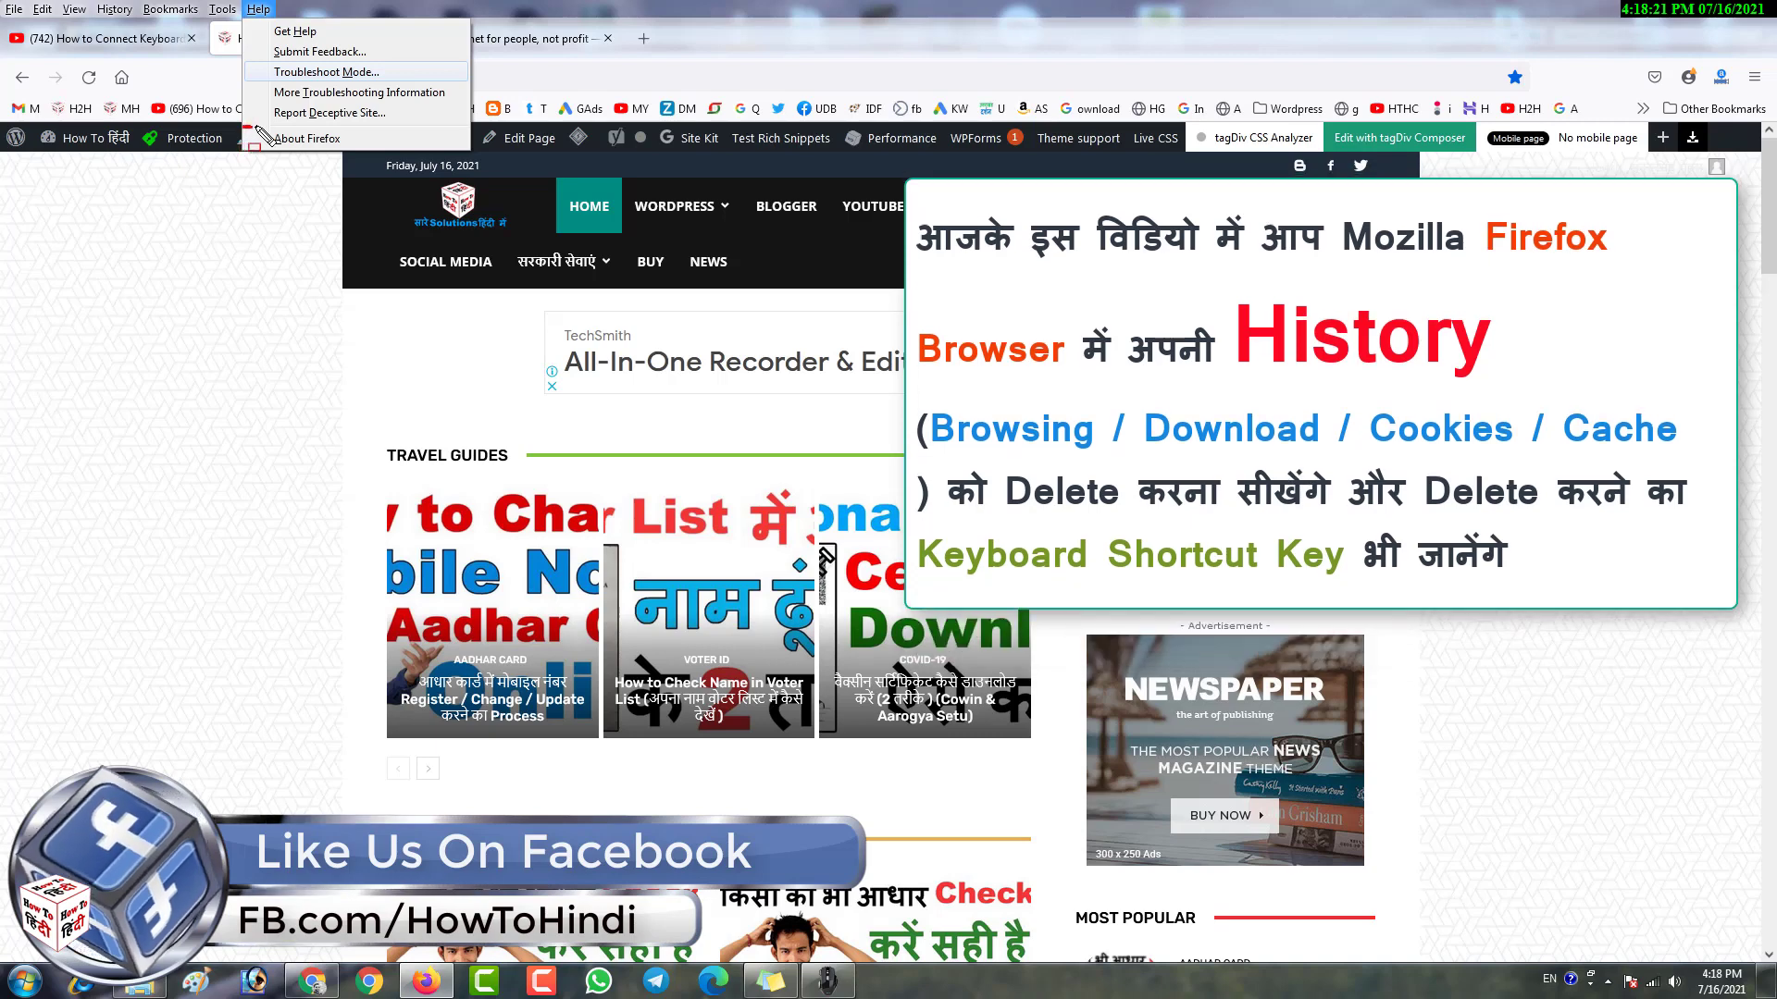
Open the browser's Settings page.
{"action": "left_click_drag", "start_coordinate": [245, 130], "coordinate": [400, 151]}
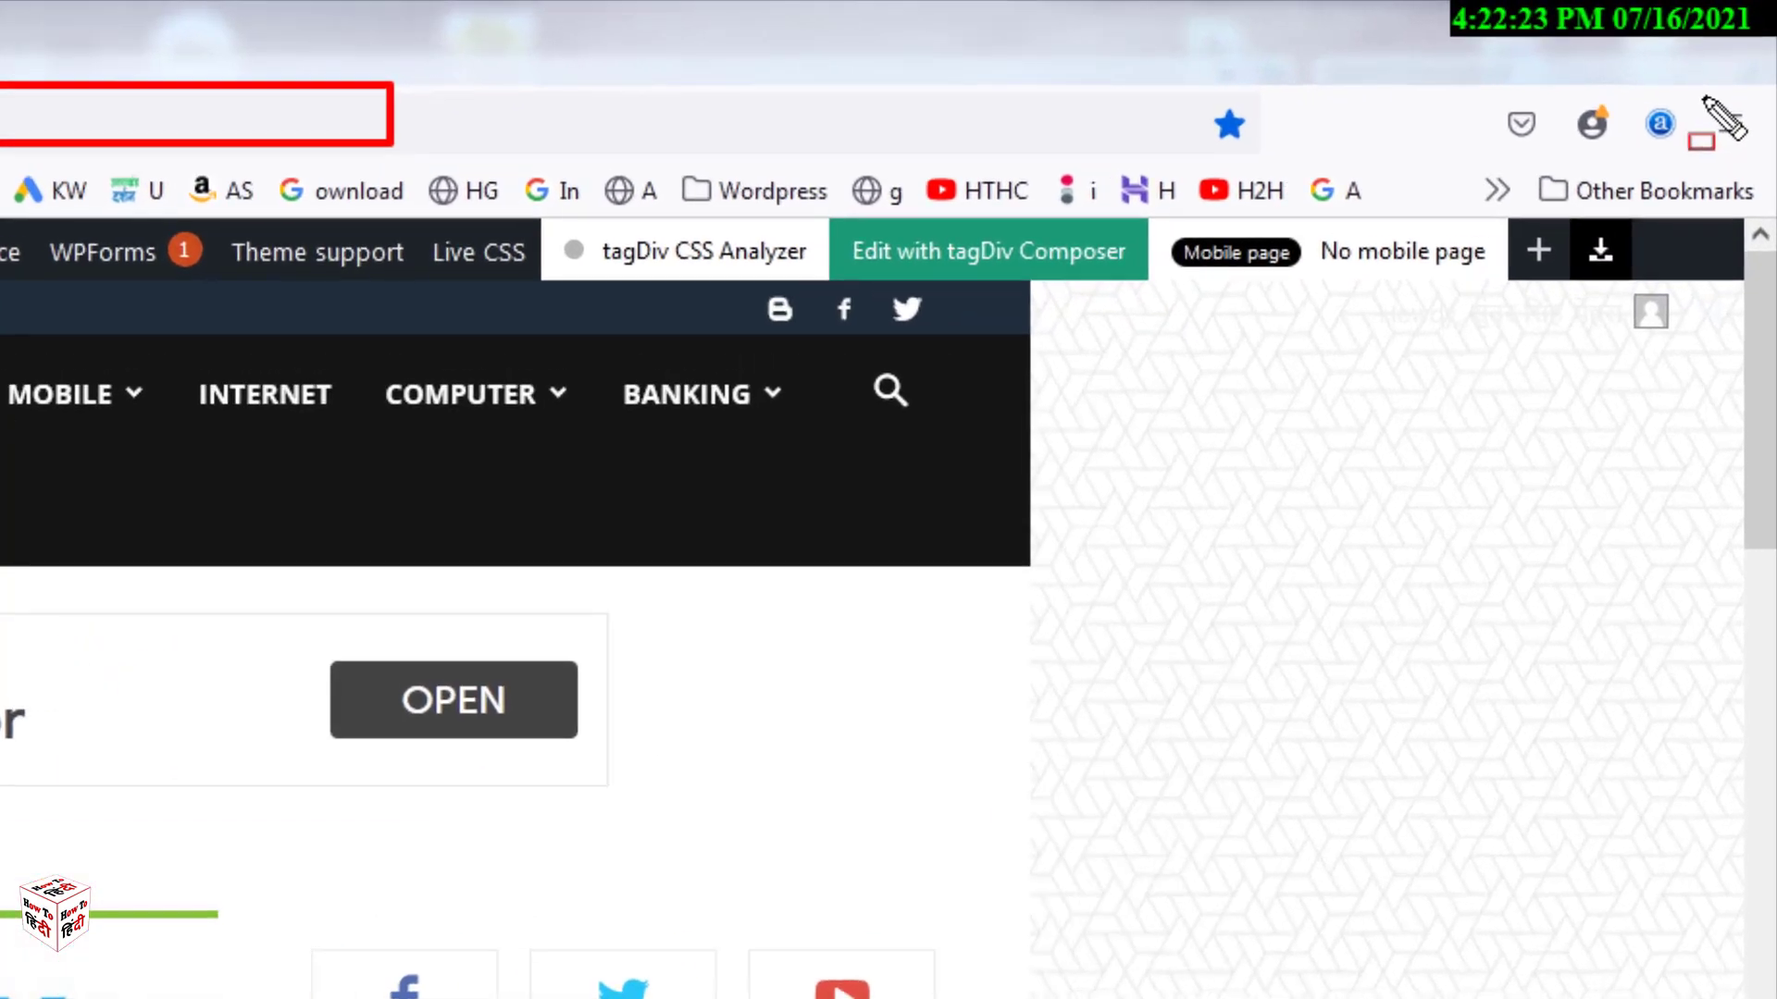
{"action": "left_click_drag", "start_coordinate": [1703, 93], "coordinate": [1757, 155]}
{"action": "left_click", "coordinate": [1729, 123]}
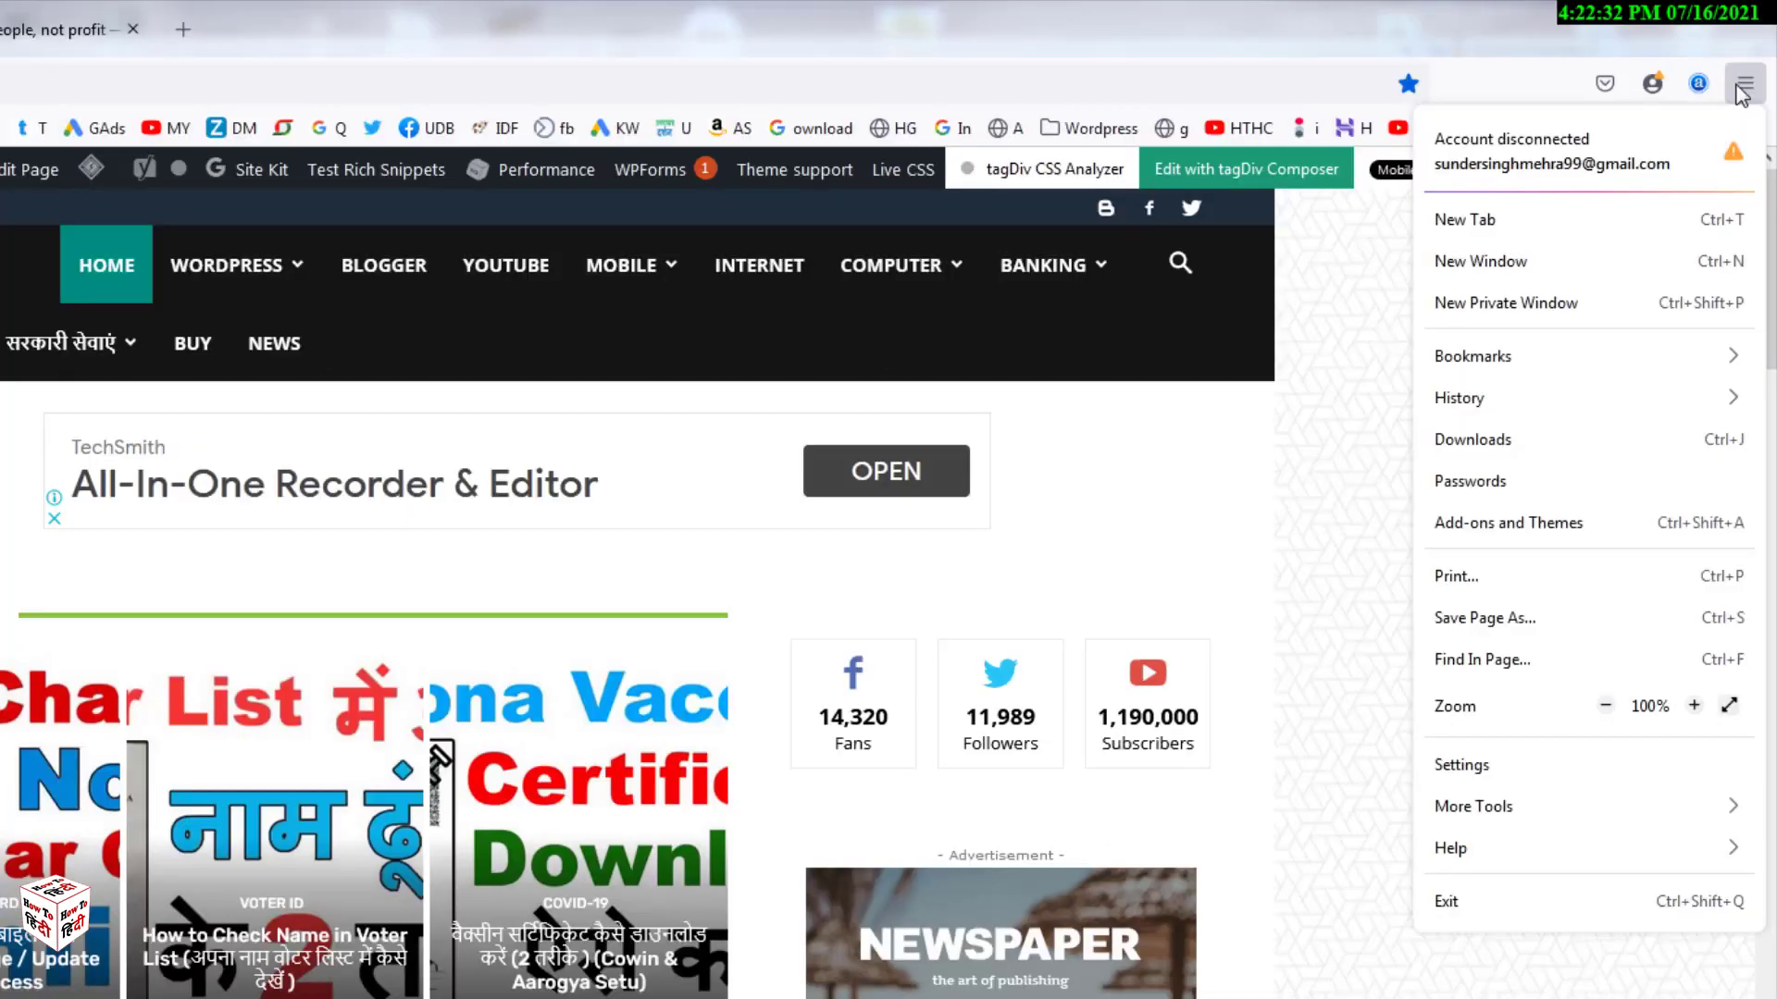
{"action": "mouse_move", "coordinate": [1411, 748]}
{"action": "left_mouse_down"}
{"action": "mouse_move", "coordinate": [1439, 768]}
{"action": "mouse_move", "coordinate": [1667, 785]}
{"action": "left_mouse_up"}
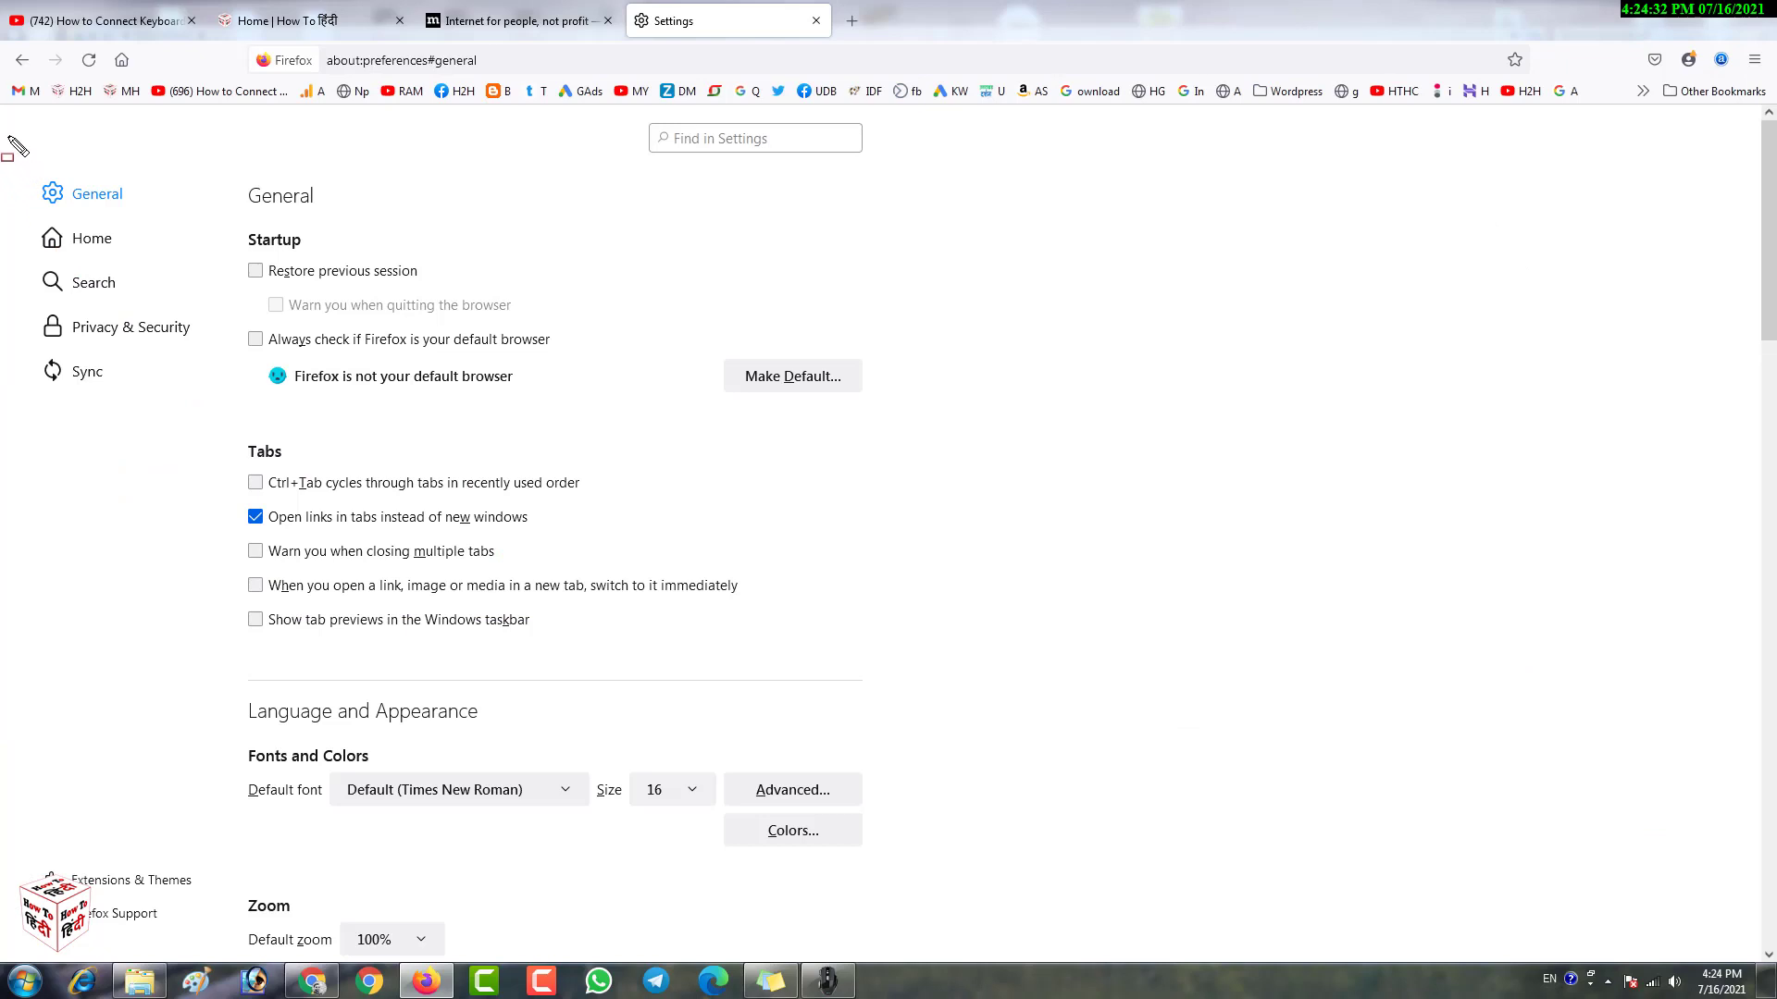
Open the Privacy & Security settings and go to the History section.
{"action": "mouse_move", "coordinate": [3, 128]}
{"action": "left_mouse_down"}
{"action": "mouse_move", "coordinate": [231, 606]}
{"action": "mouse_move", "coordinate": [237, 834]}
{"action": "left_mouse_up"}
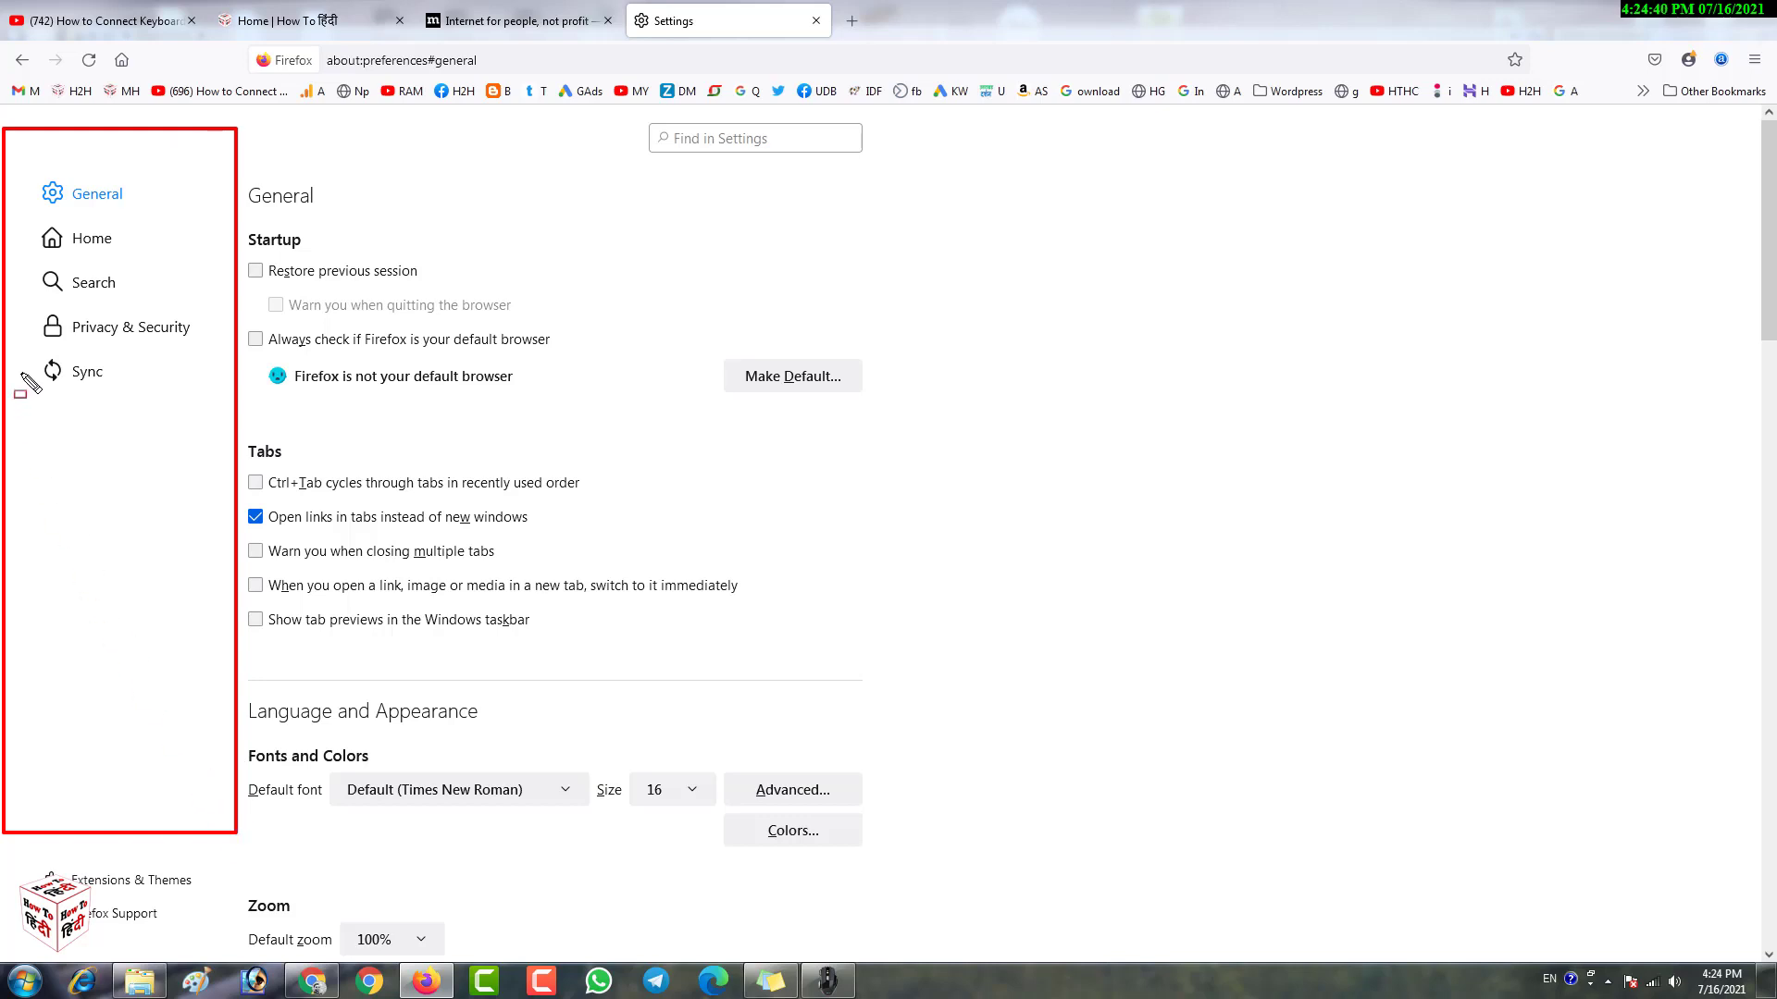
{"action": "mouse_move", "coordinate": [11, 298]}
{"action": "left_mouse_down"}
{"action": "mouse_move", "coordinate": [109, 355]}
{"action": "mouse_move", "coordinate": [230, 358]}
{"action": "left_mouse_up"}
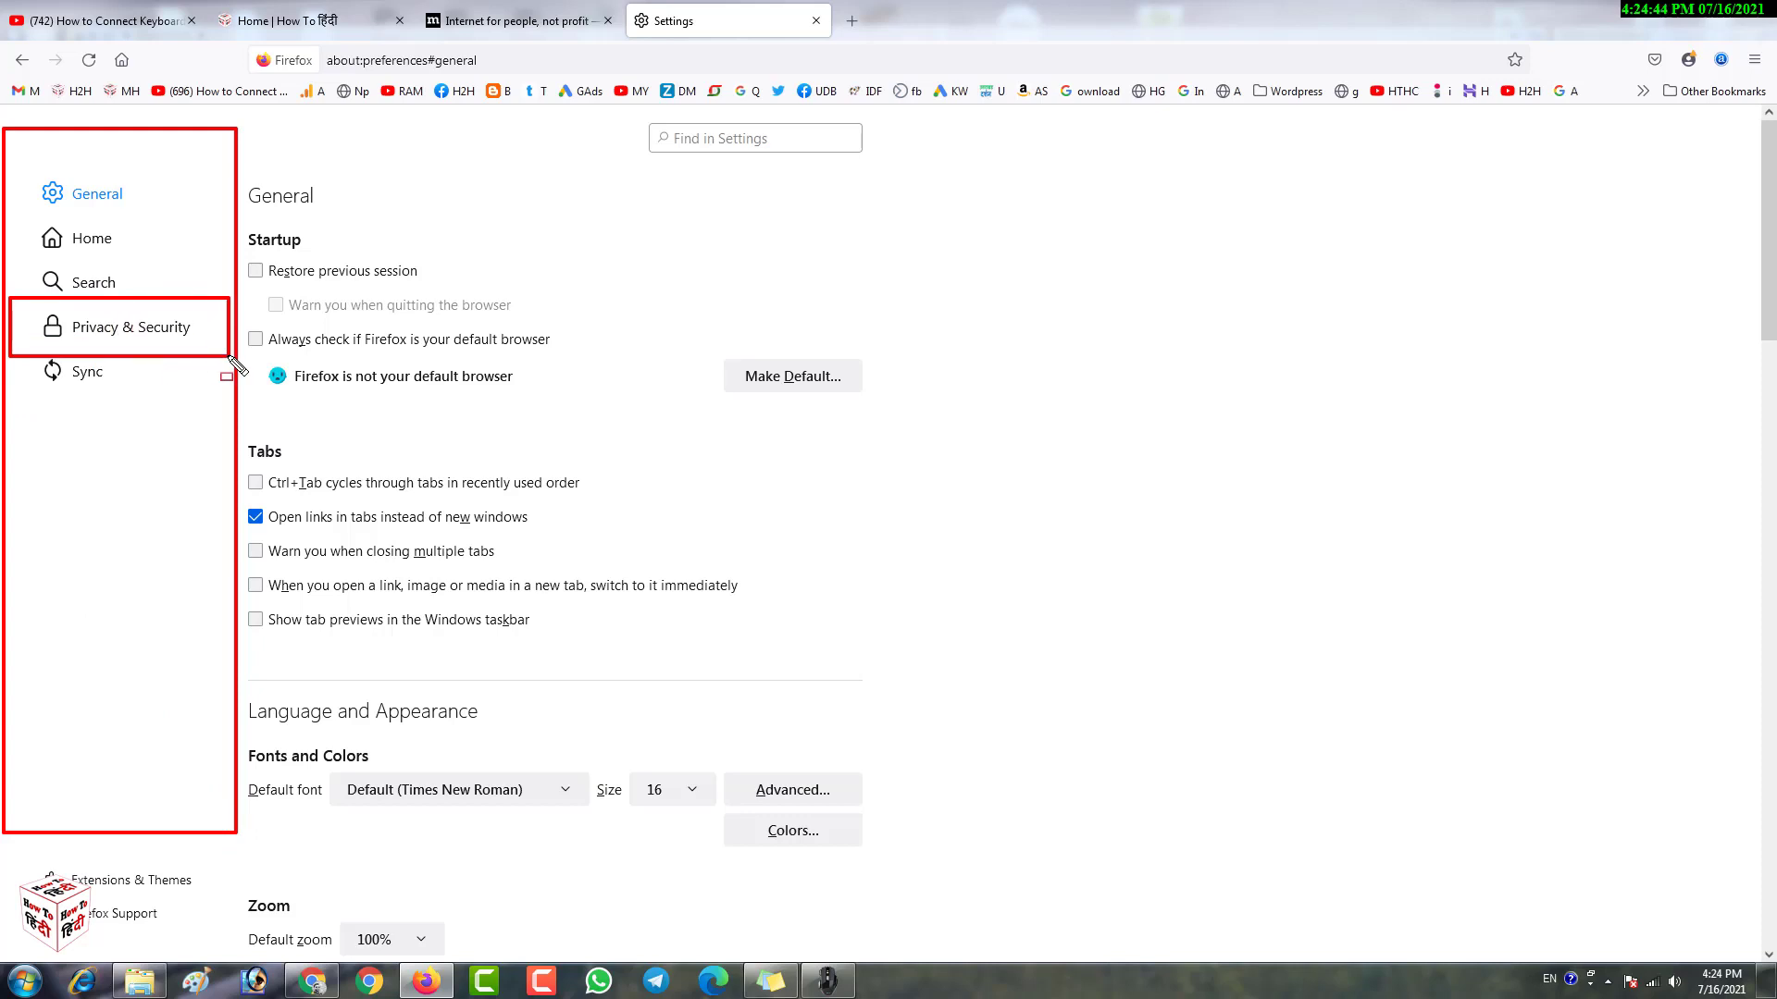
{"action": "left_click", "coordinate": [163, 329]}
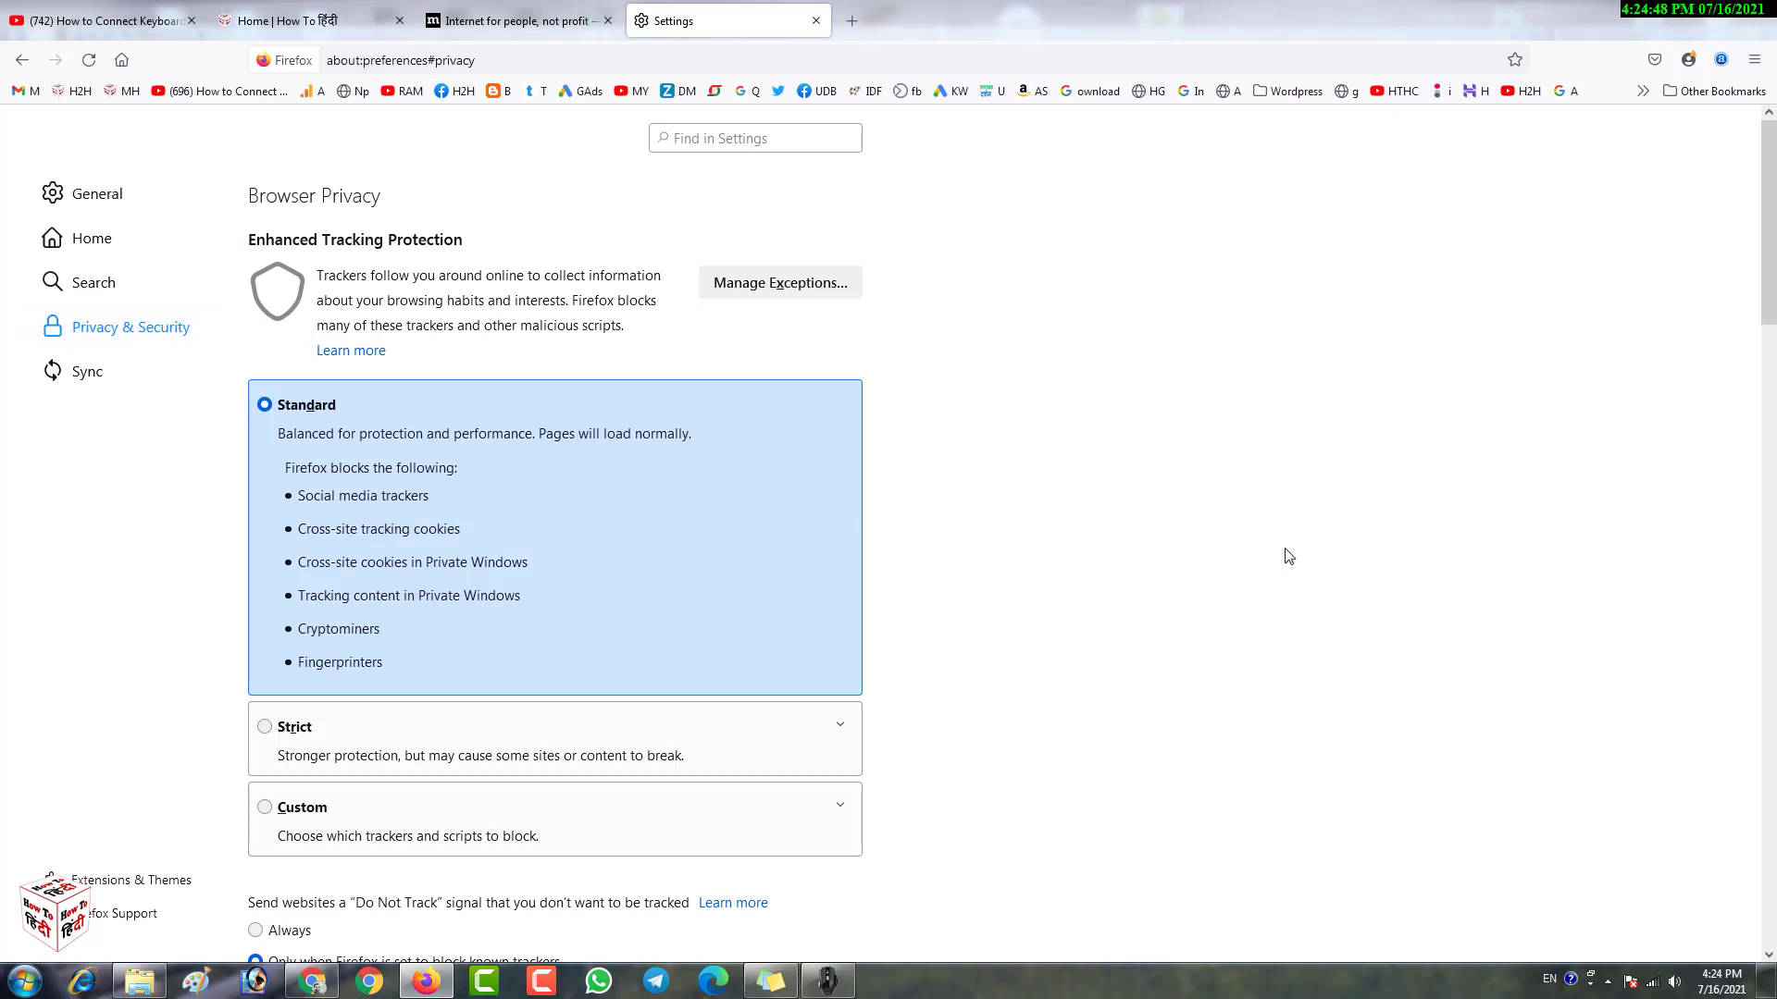
{"action": "scroll", "coordinate": [1282, 544], "scroll_direction": "down", "scroll_amount": 10}
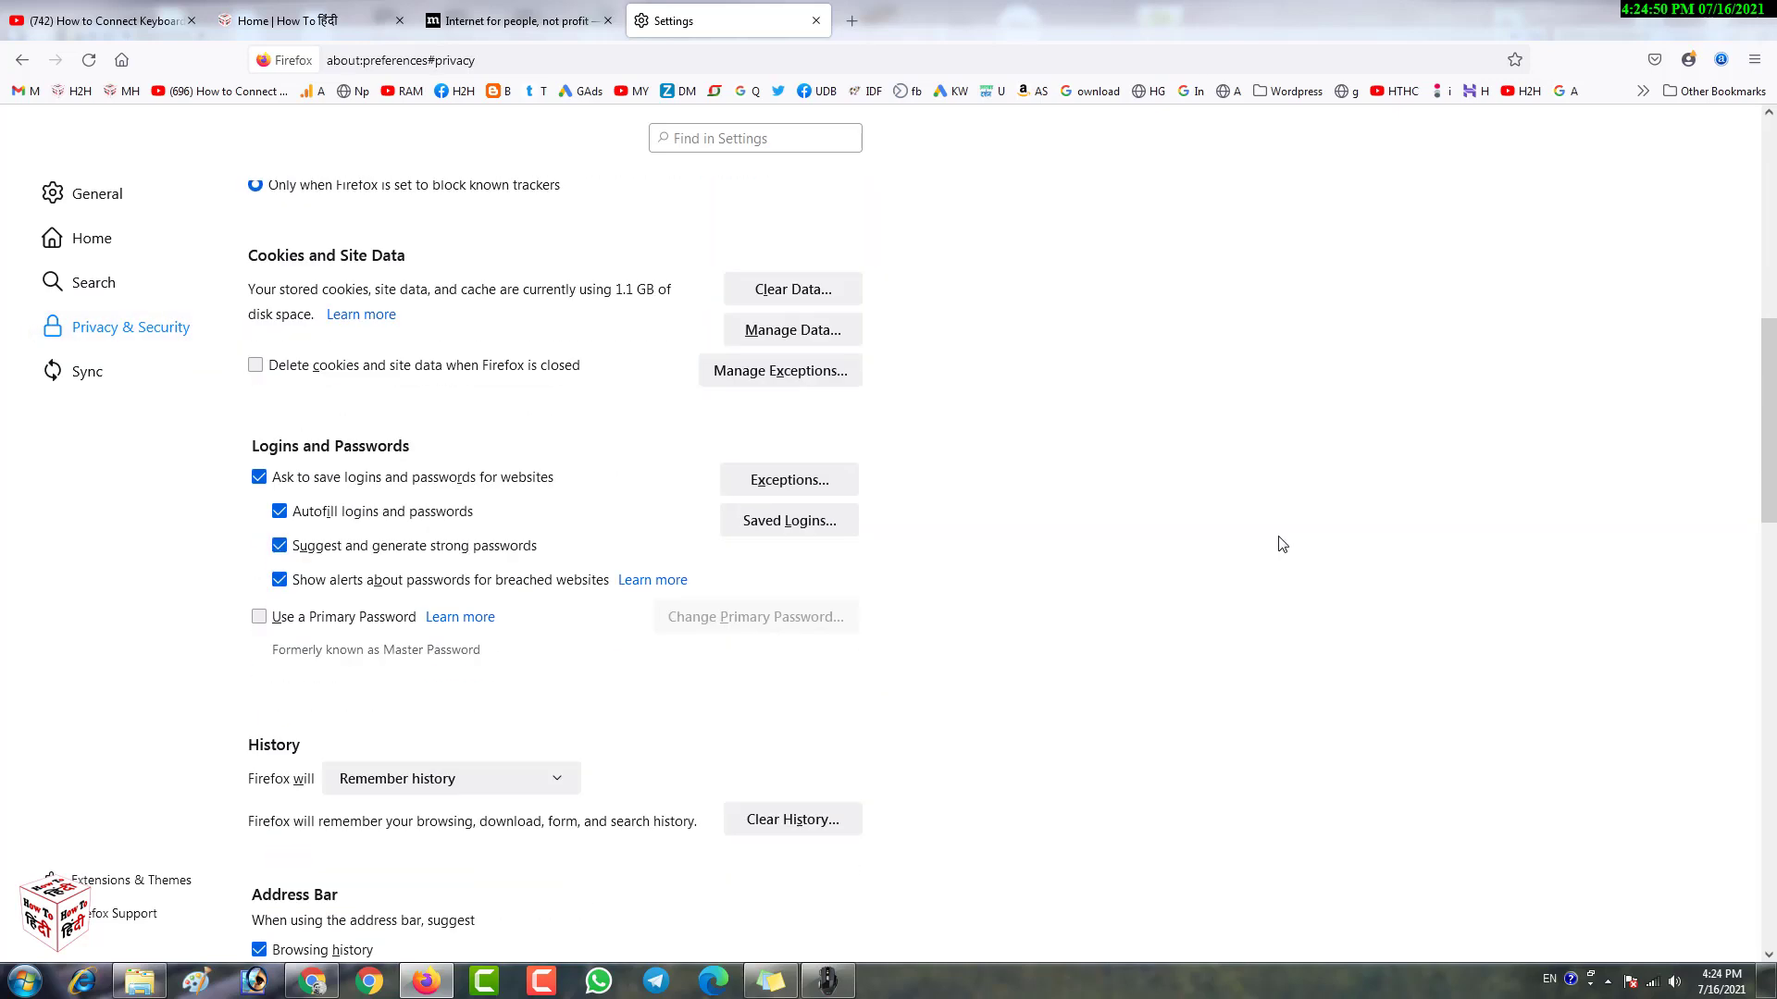
{"action": "scroll", "coordinate": [1281, 544], "scroll_direction": "down", "scroll_amount": 2}
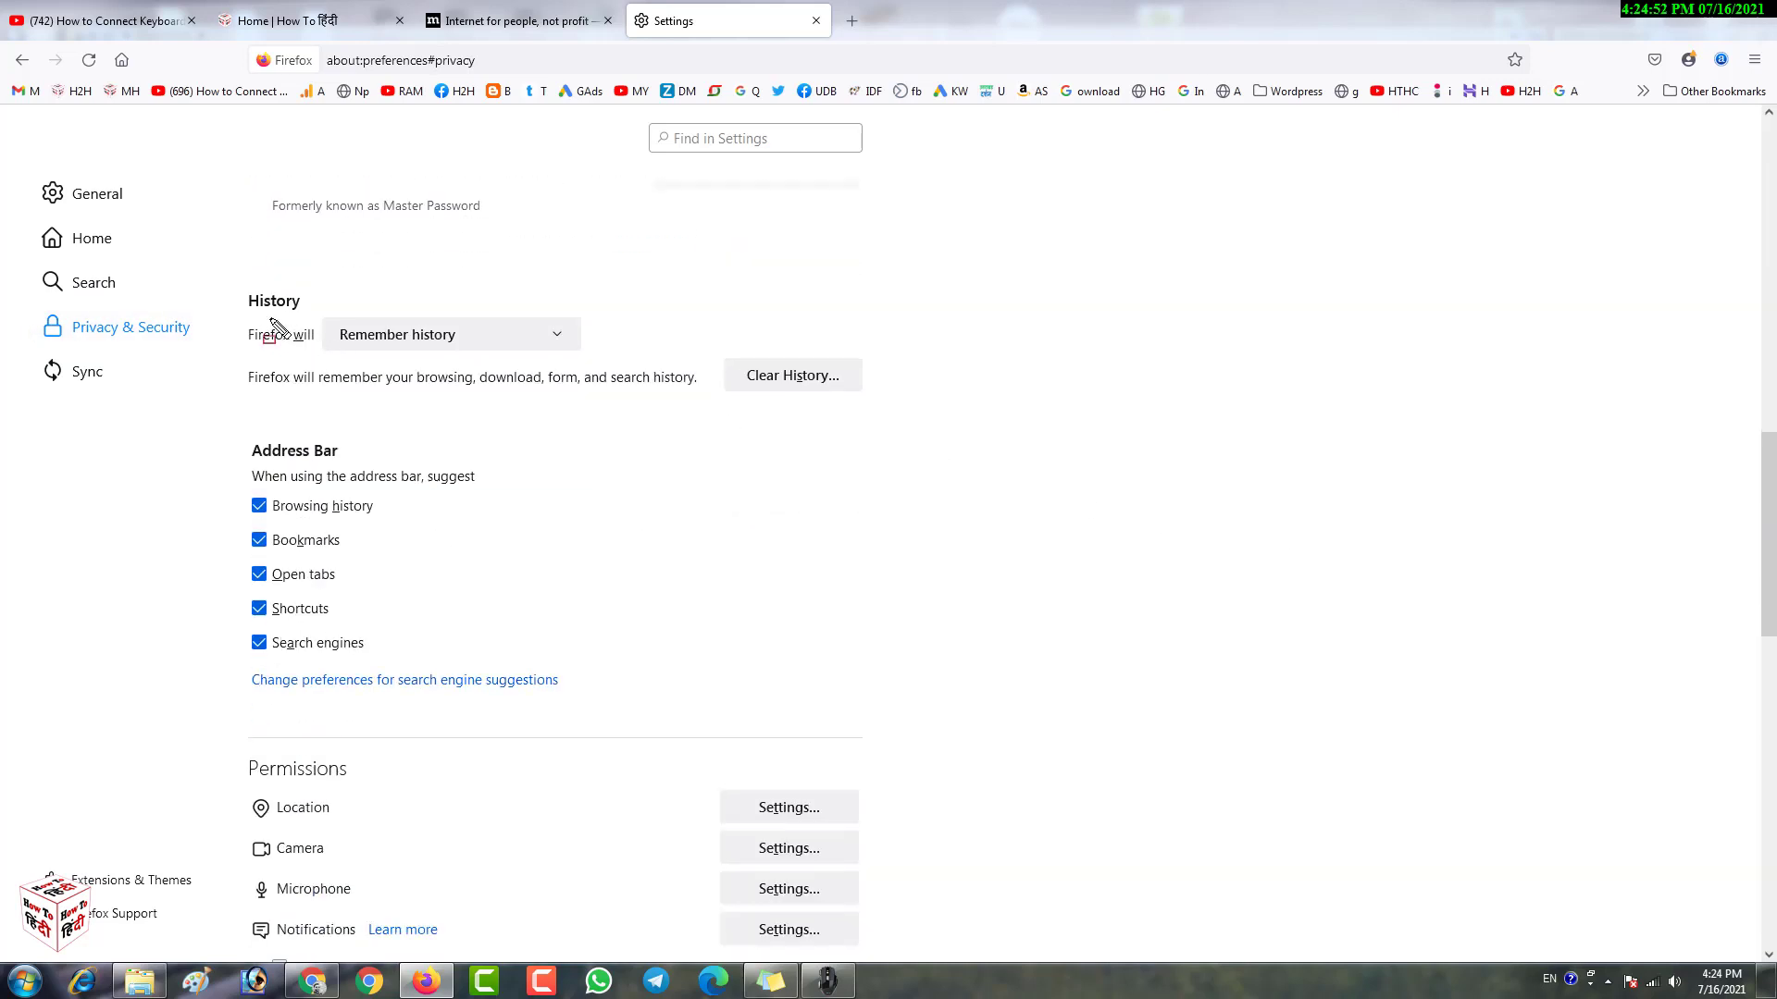
Examine the history retention options in the History section, then close the list without changing the selection.
{"action": "left_click_drag", "start_coordinate": [228, 277], "coordinate": [340, 314]}
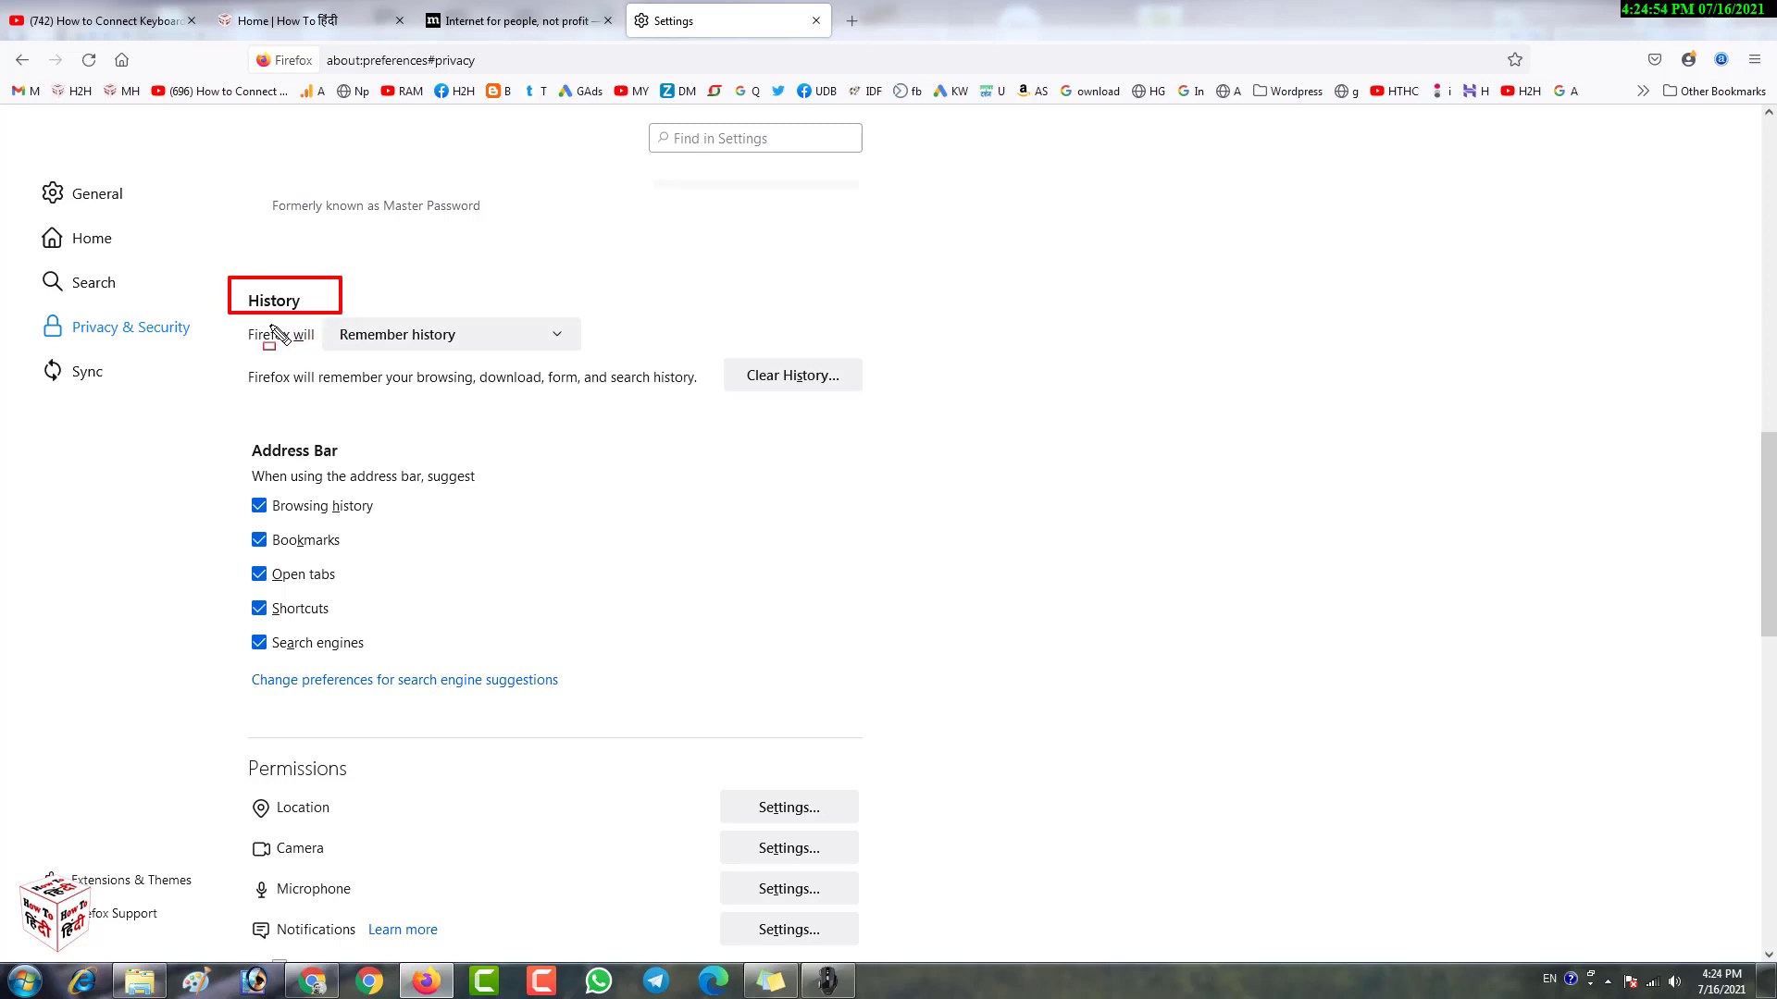
{"action": "left_click_drag", "start_coordinate": [233, 319], "coordinate": [318, 353]}
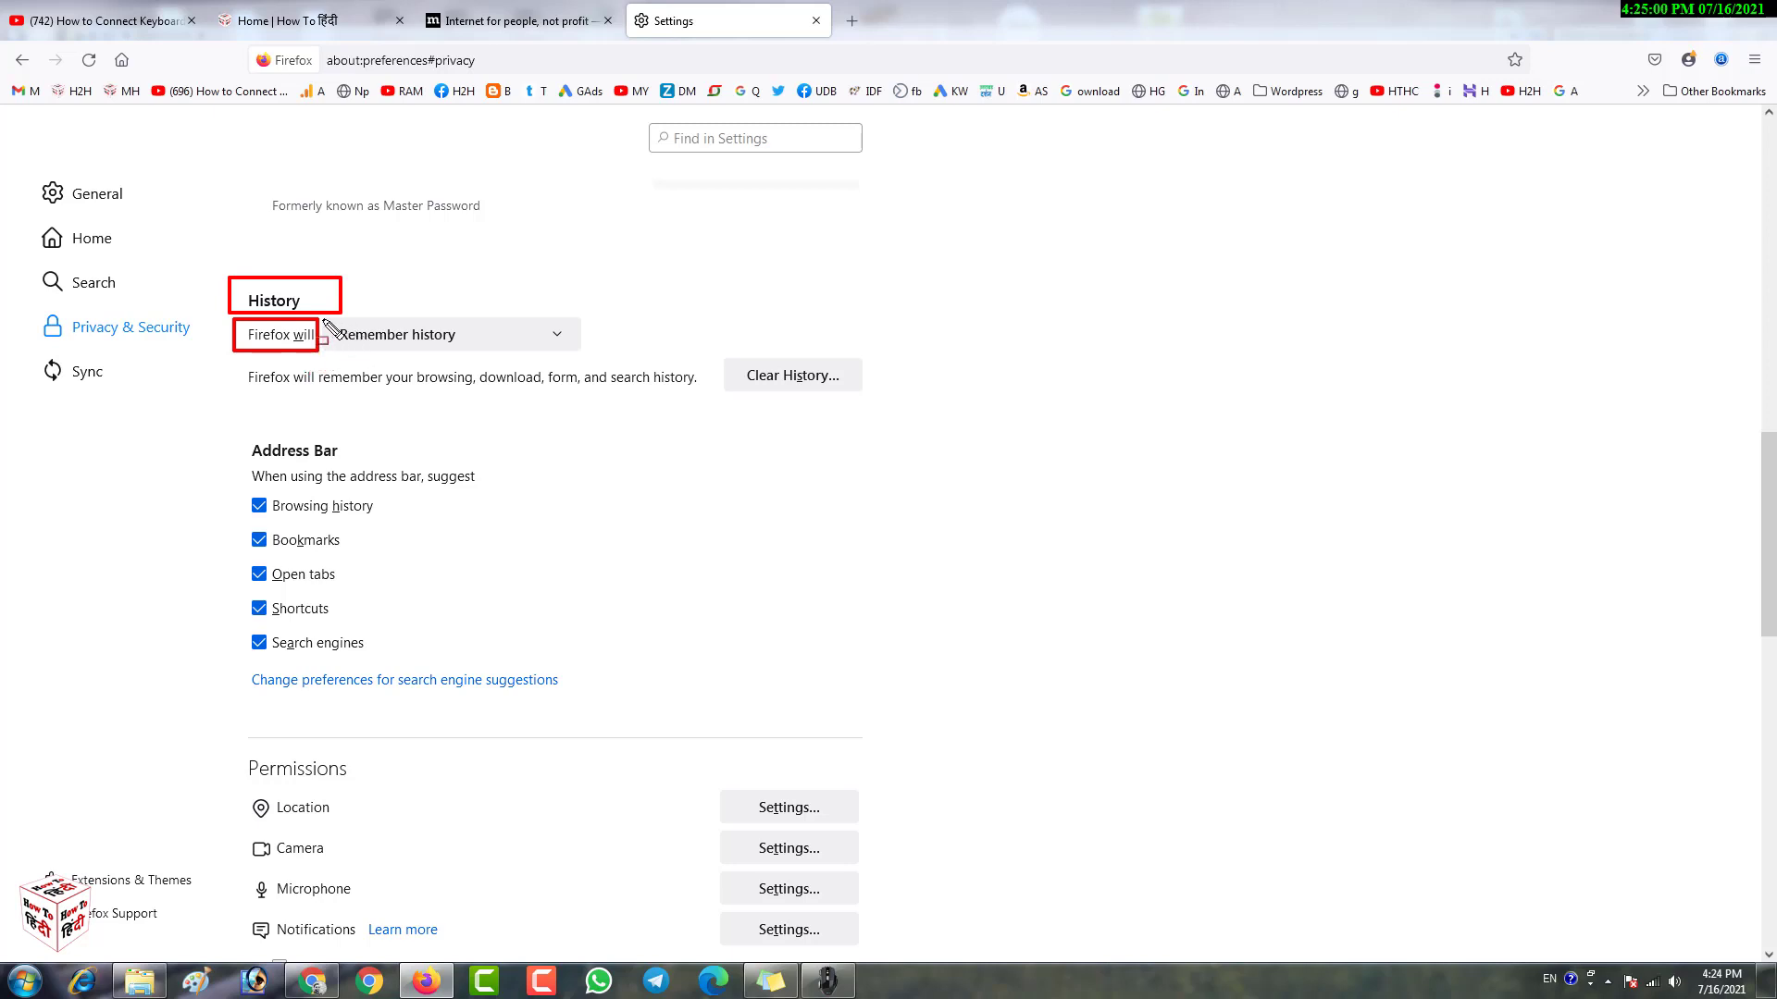
{"action": "left_click_drag", "start_coordinate": [323, 319], "coordinate": [582, 353]}
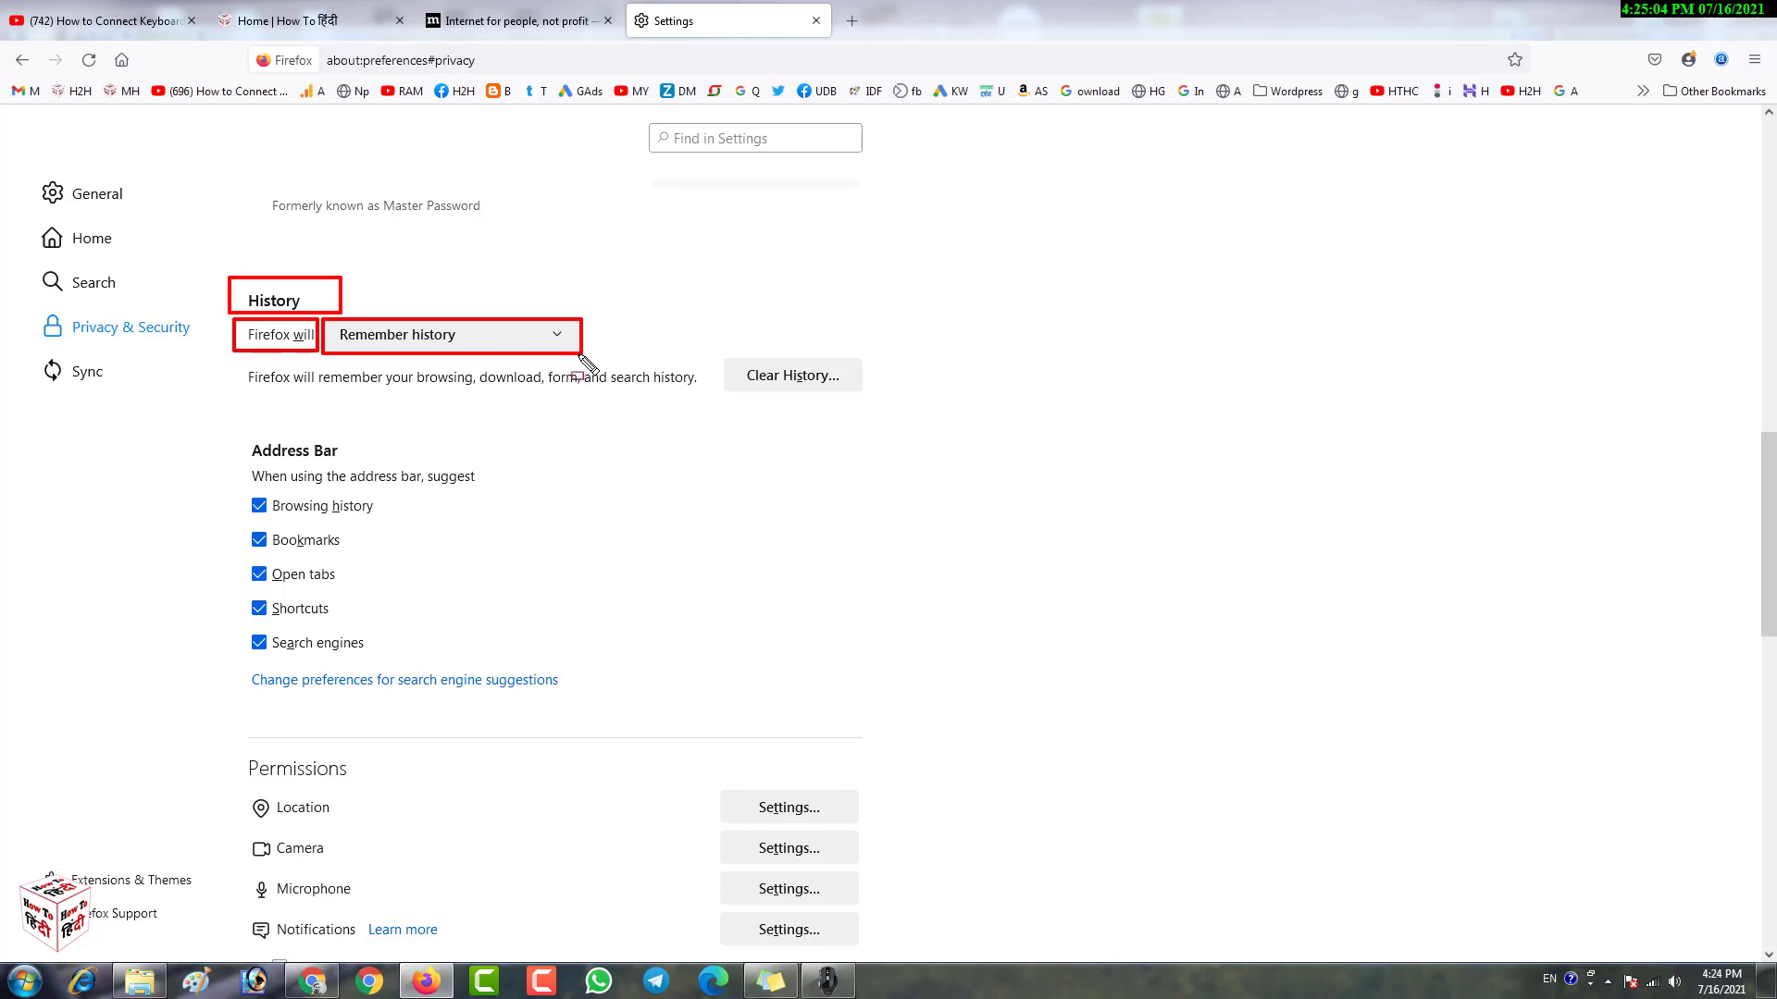
{"action": "key", "text": "Escape"}
{"action": "left_click", "coordinate": [501, 341]}
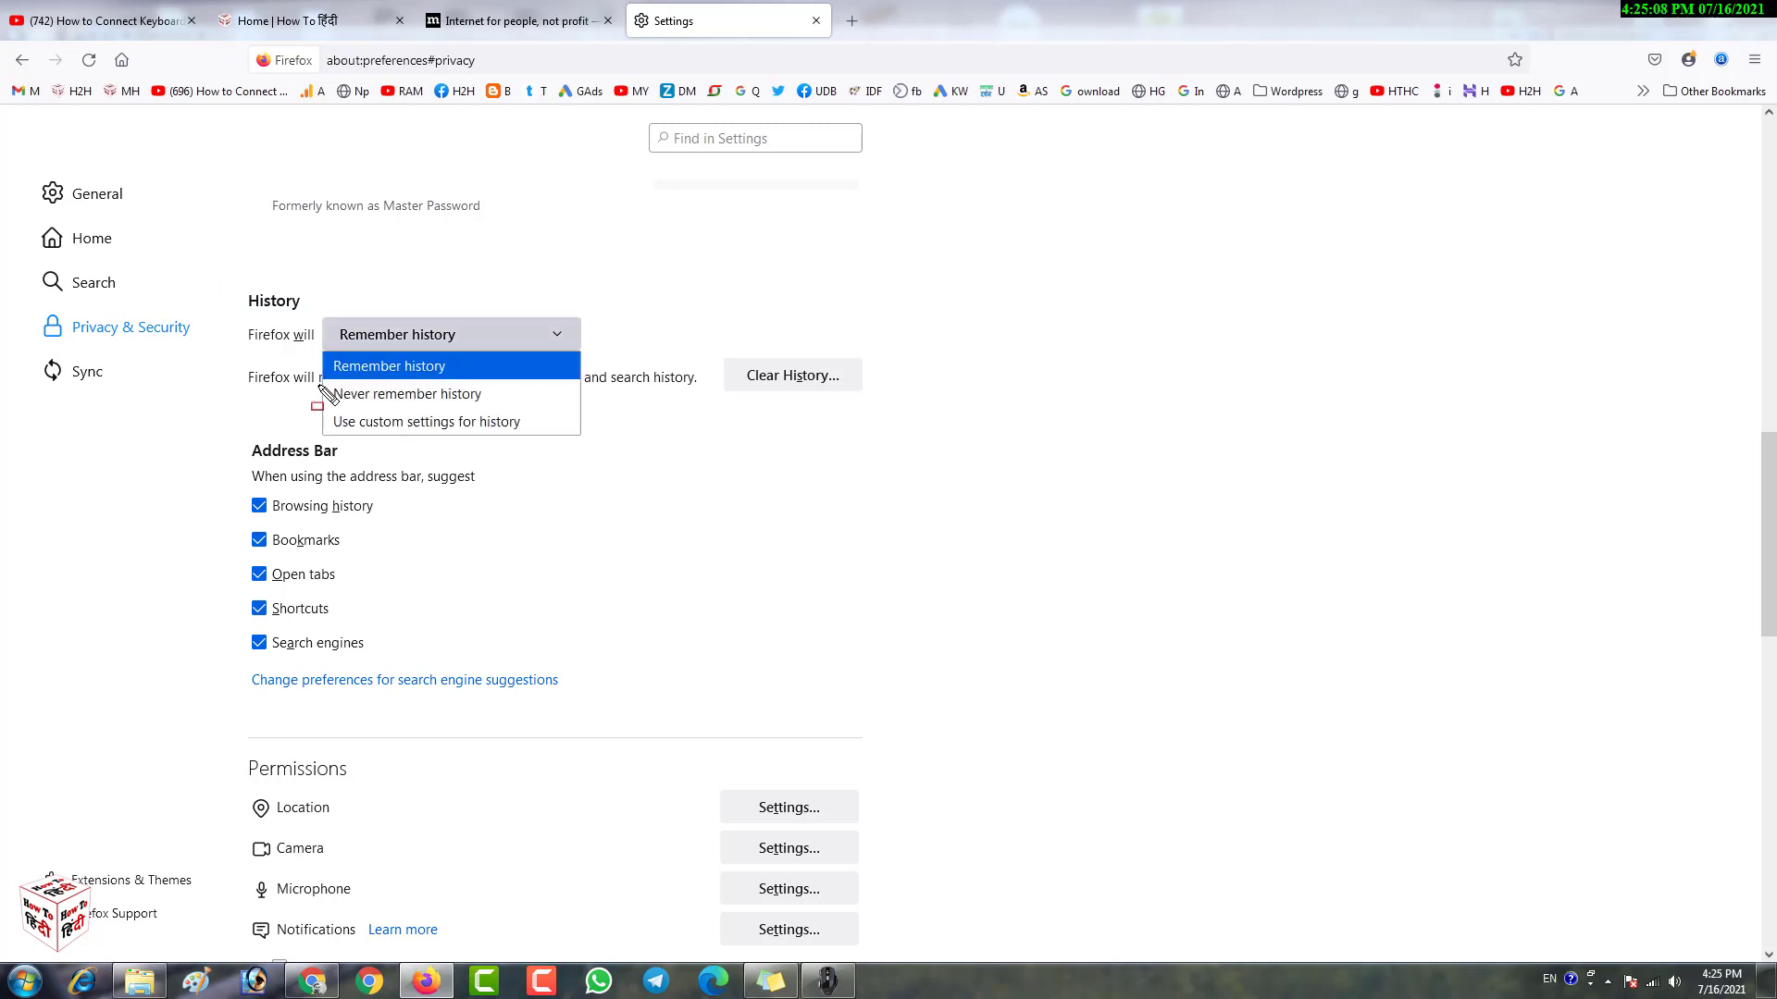
{"action": "left_click_drag", "start_coordinate": [319, 381], "coordinate": [523, 405]}
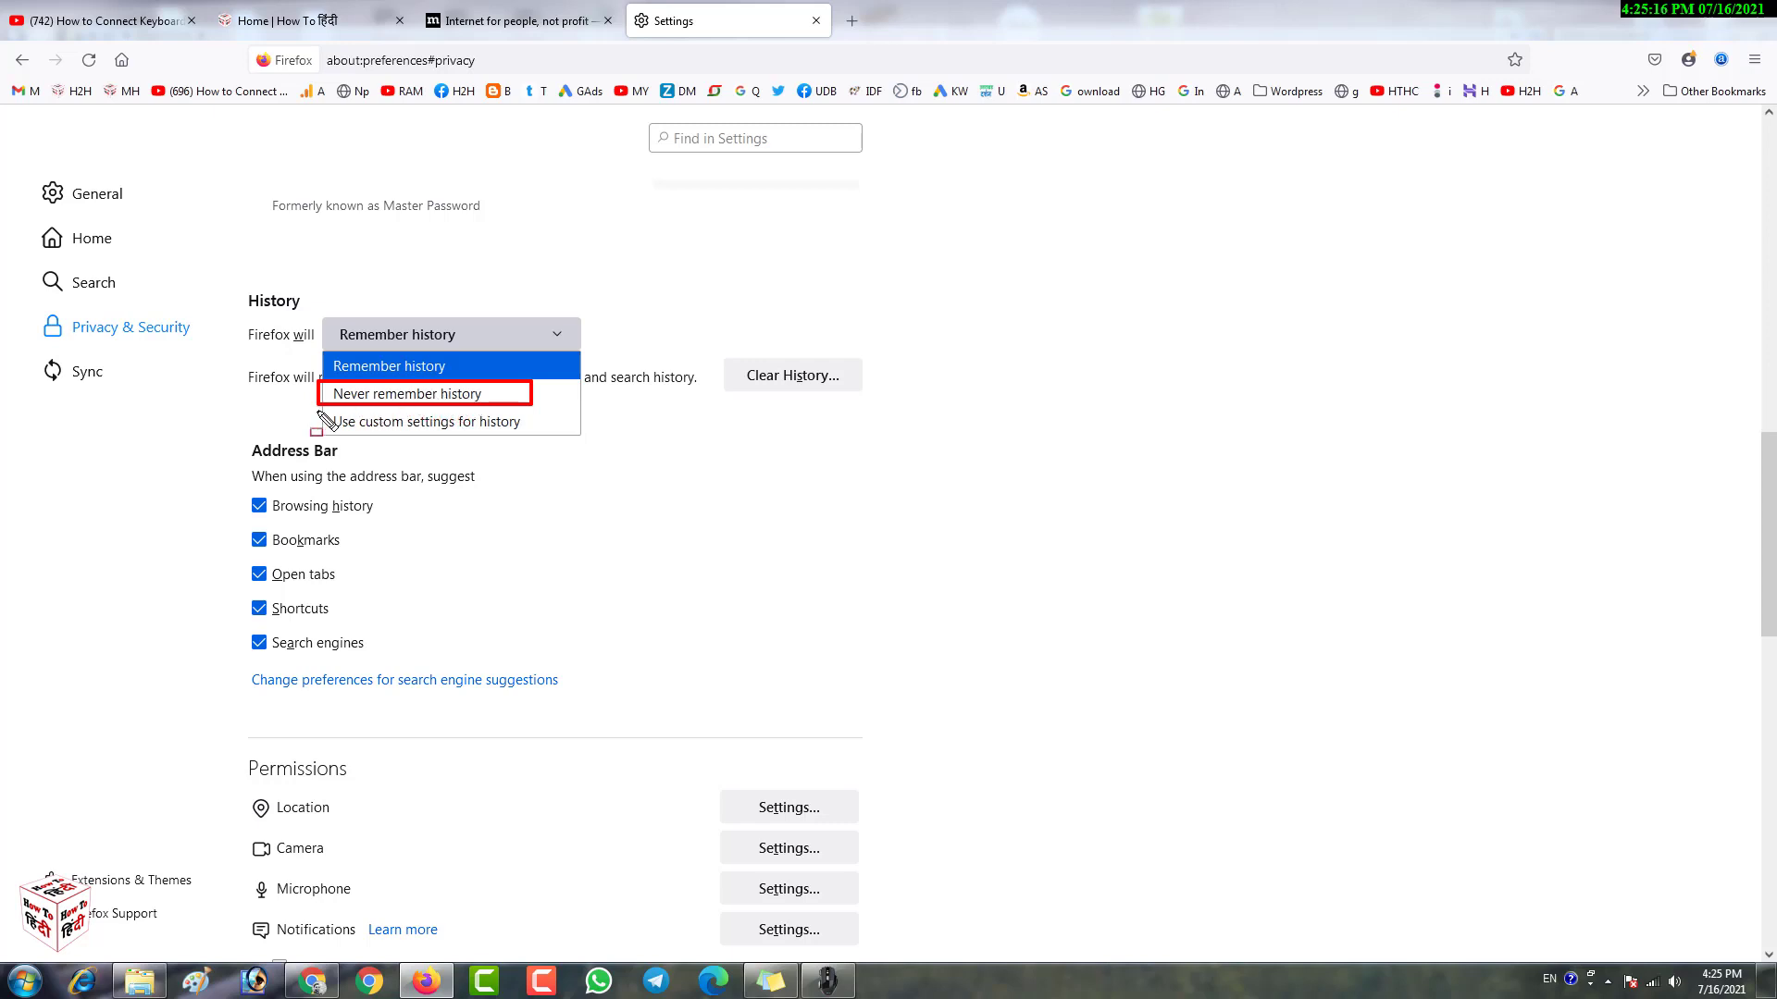
{"action": "mouse_move", "coordinate": [319, 407]}
{"action": "left_mouse_down"}
{"action": "mouse_move", "coordinate": [370, 435]}
{"action": "mouse_move", "coordinate": [547, 436]}
{"action": "left_mouse_up"}
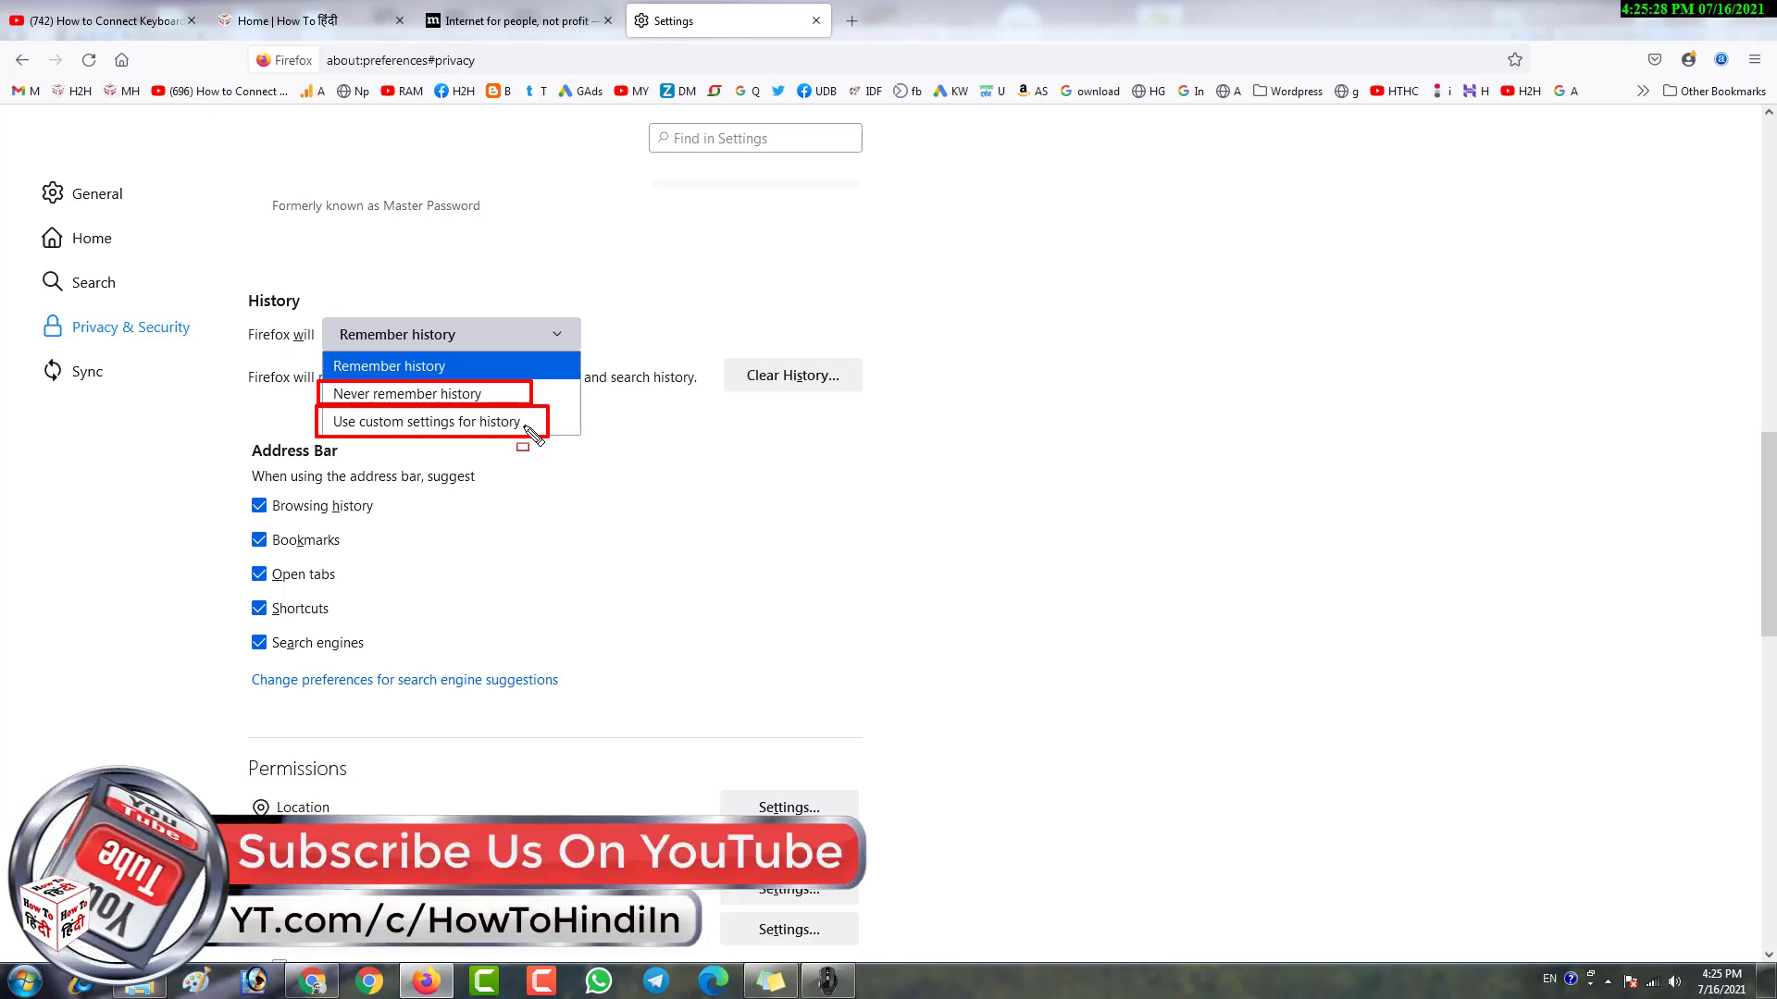
{"action": "mouse_move", "coordinate": [705, 344]}
{"action": "left_mouse_down"}
{"action": "mouse_move", "coordinate": [816, 397]}
{"action": "mouse_move", "coordinate": [888, 404]}
{"action": "left_mouse_up"}
{"action": "key", "text": "Escape"}
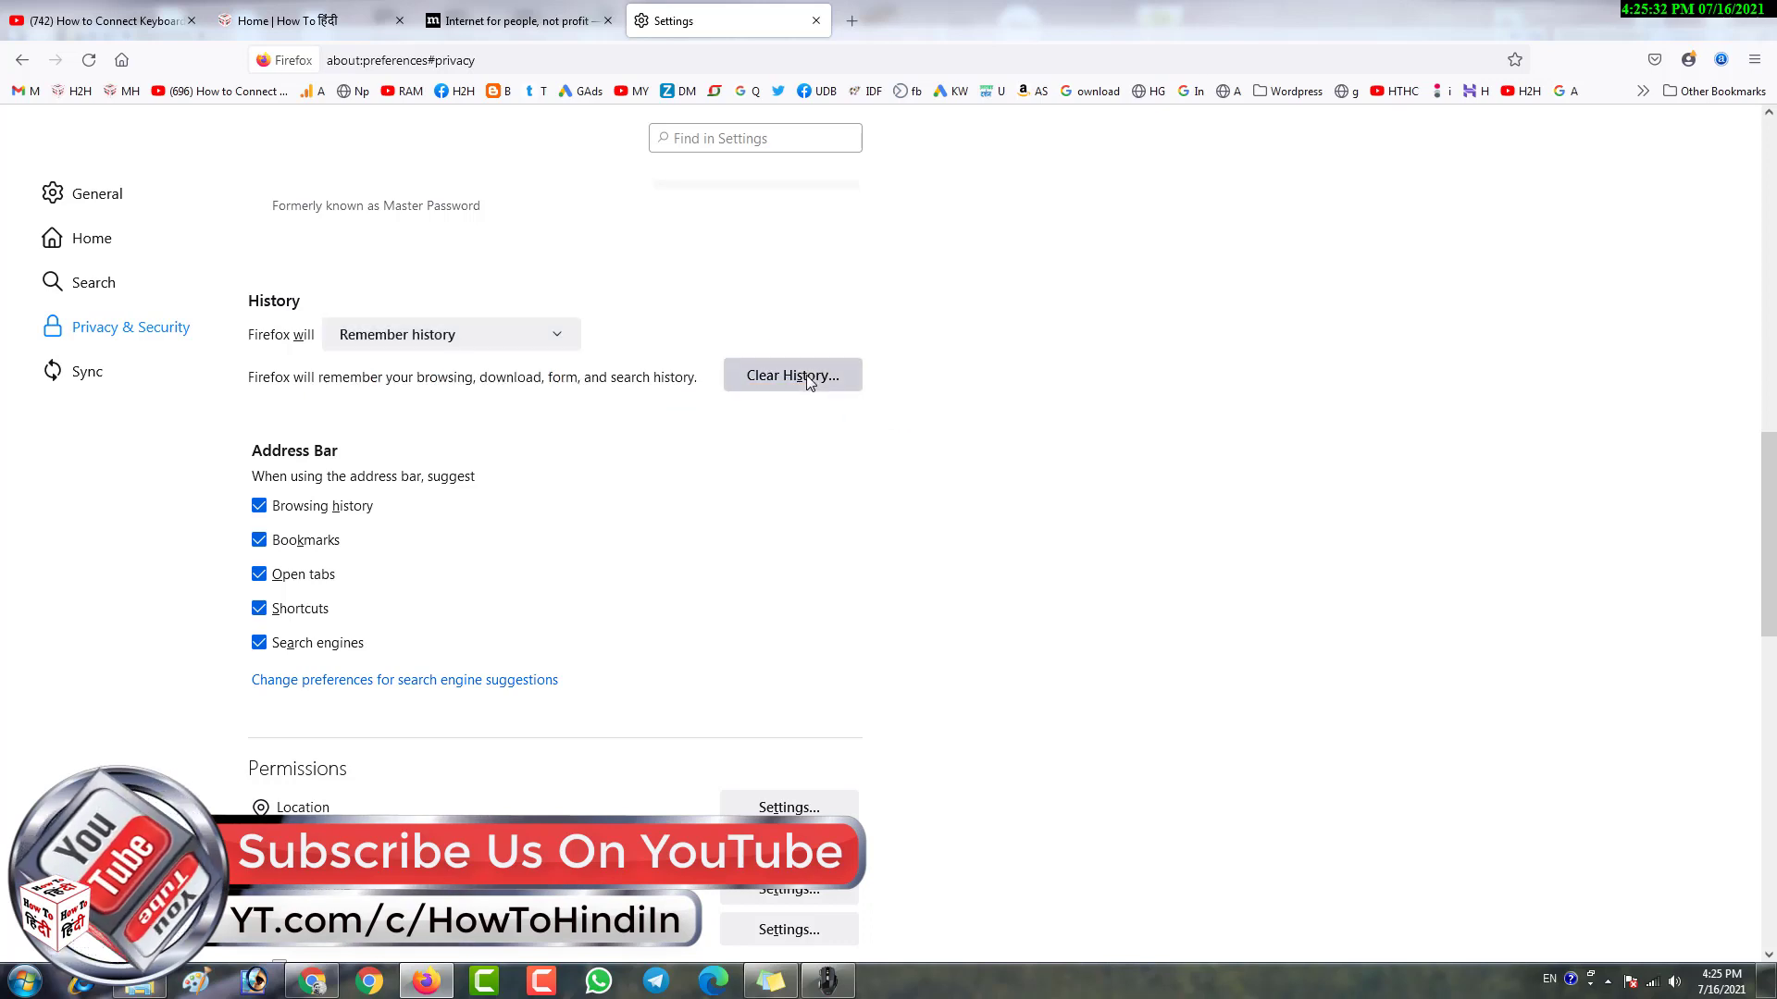
Open the Clear Recent History dialog from the History section.
{"action": "left_click", "coordinate": [793, 376]}
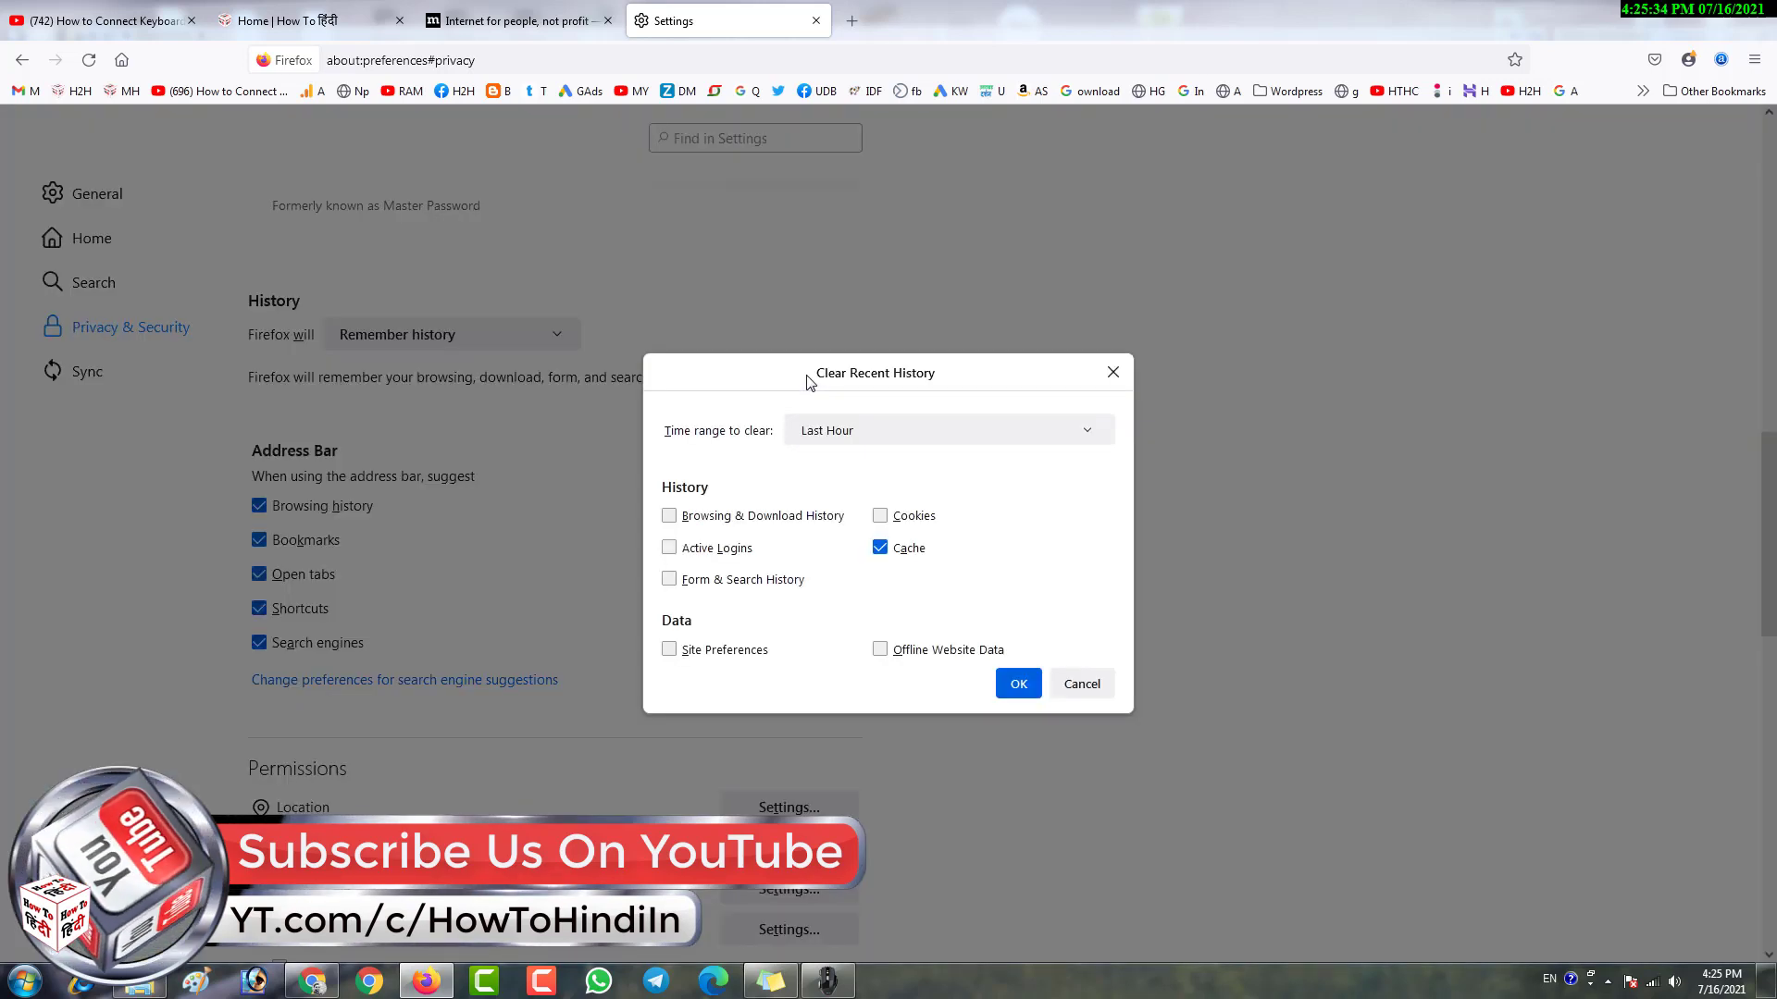
{"action": "mouse_move", "coordinate": [632, 368]}
{"action": "left_mouse_down"}
{"action": "mouse_move", "coordinate": [713, 401]}
{"action": "mouse_move", "coordinate": [987, 650]}
{"action": "mouse_move", "coordinate": [1082, 713]}
{"action": "mouse_move", "coordinate": [1138, 714]}
{"action": "left_mouse_up"}
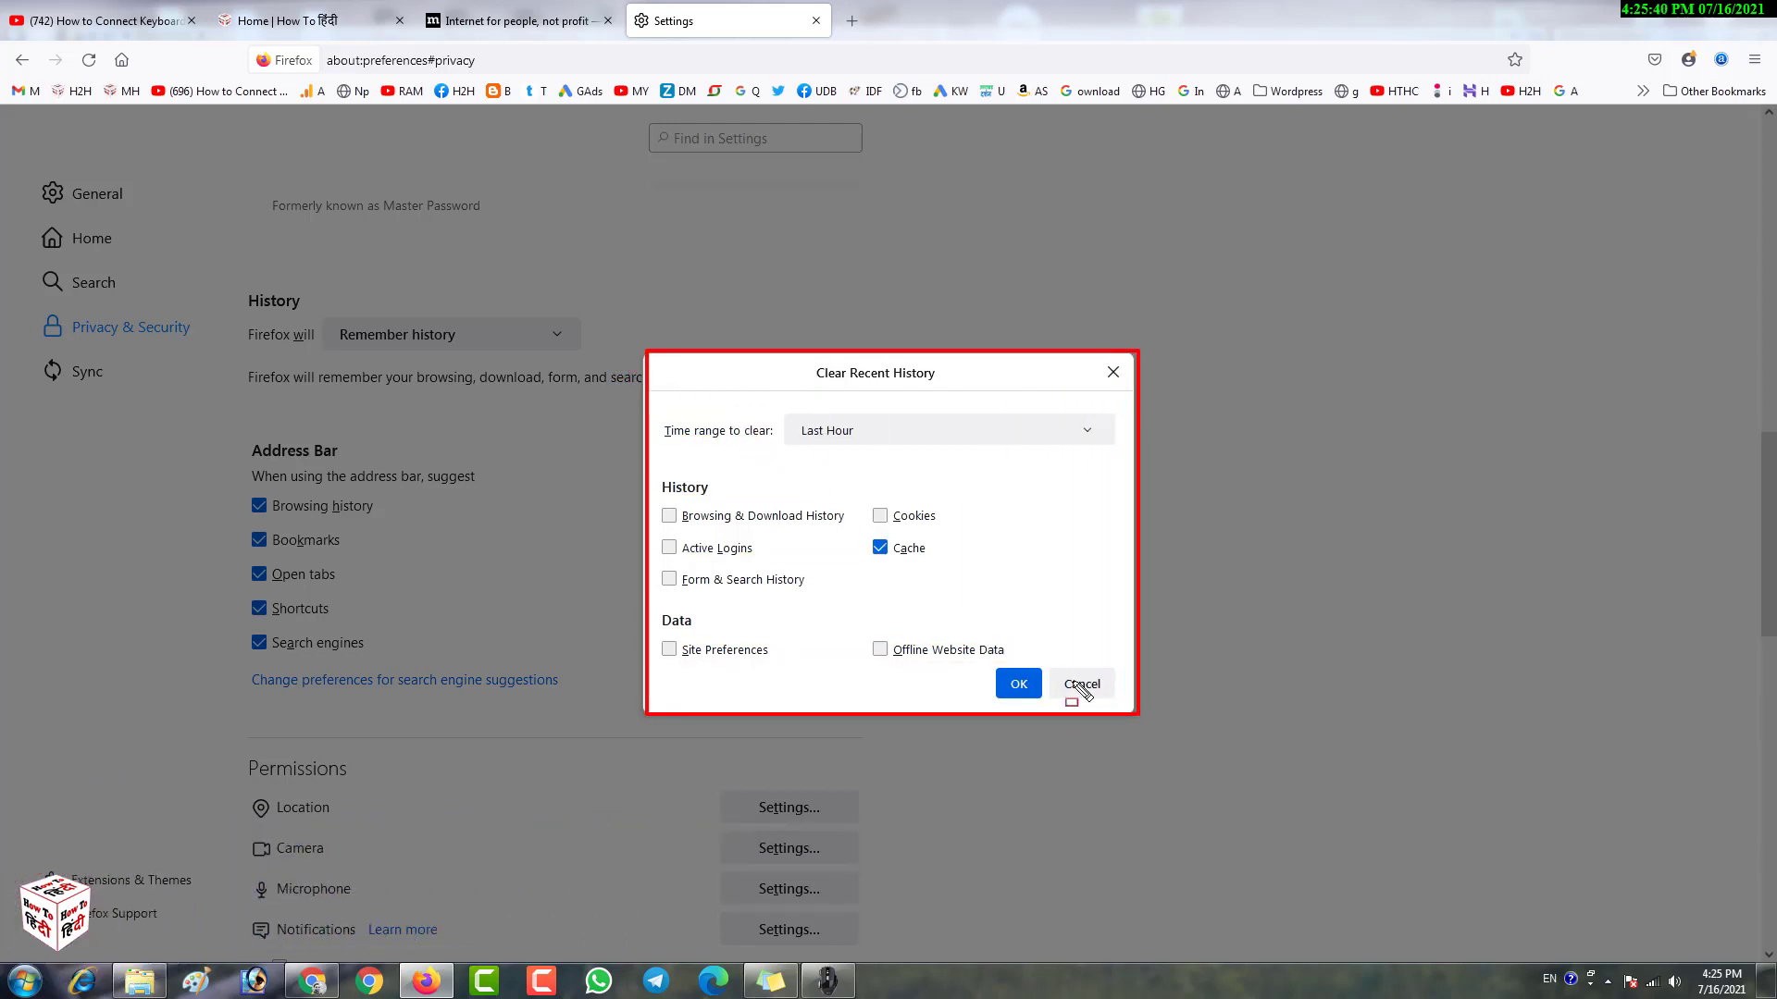
{"action": "left_click_drag", "start_coordinate": [784, 349], "coordinate": [986, 389]}
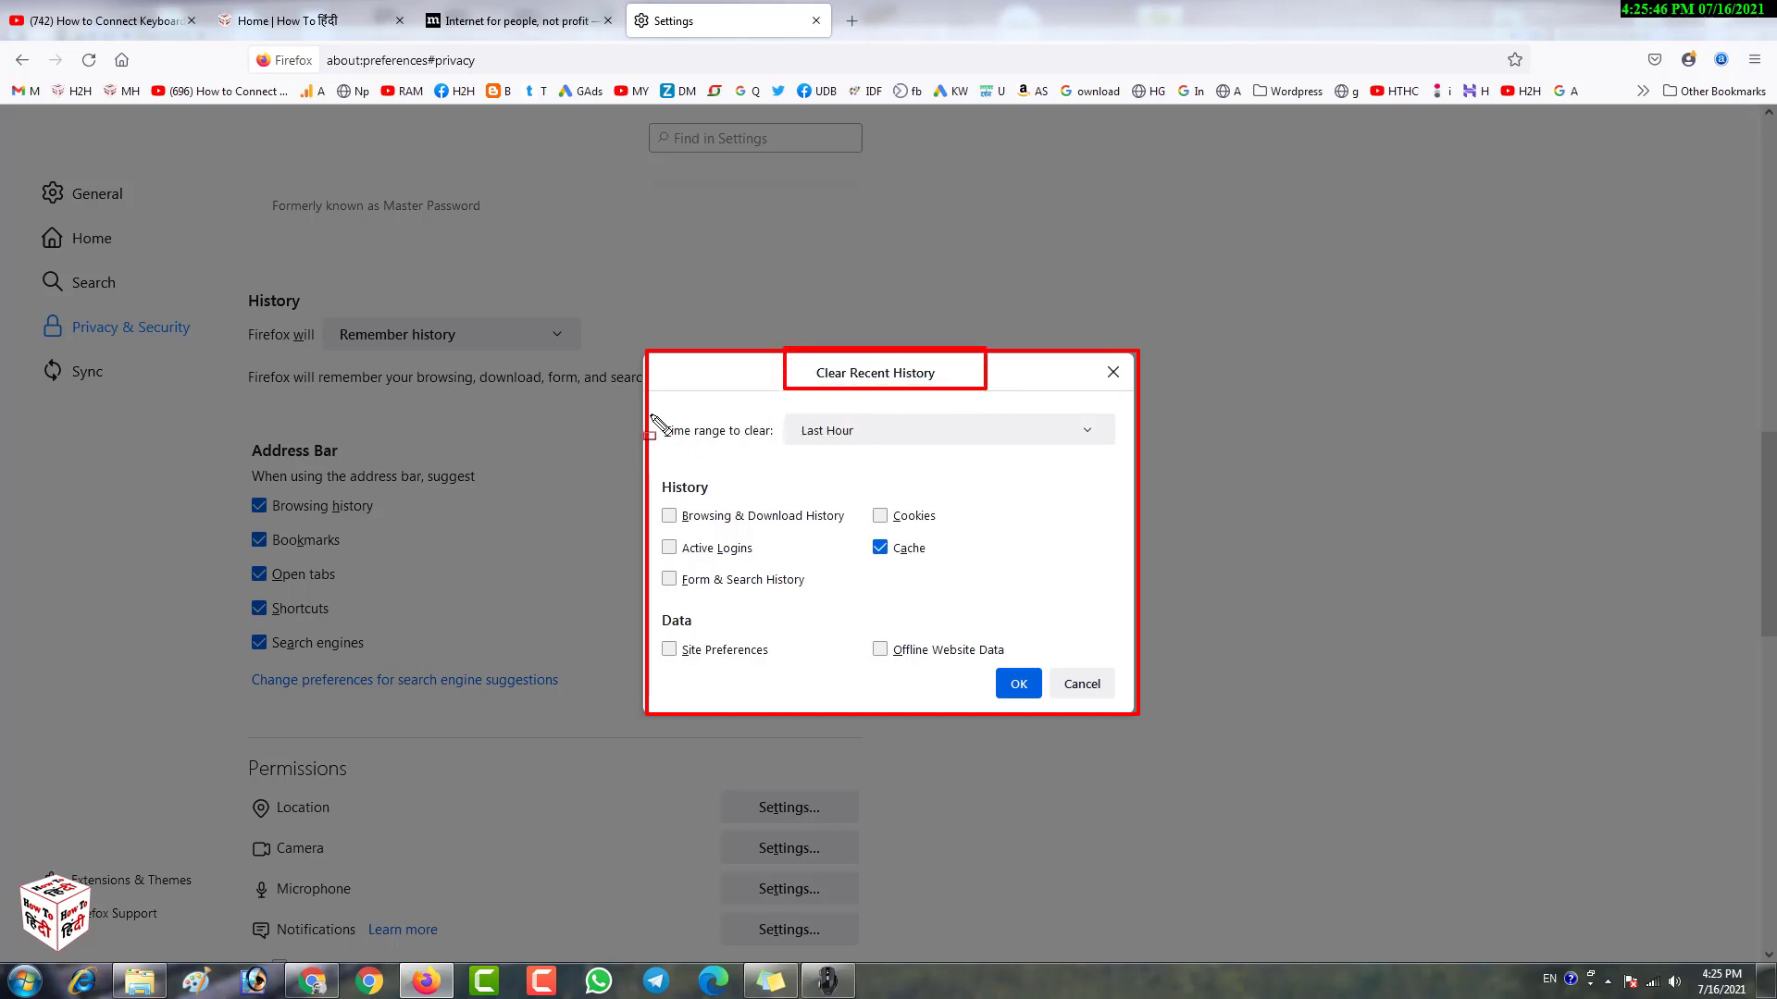
{"action": "left_click_drag", "start_coordinate": [650, 417], "coordinate": [785, 443]}
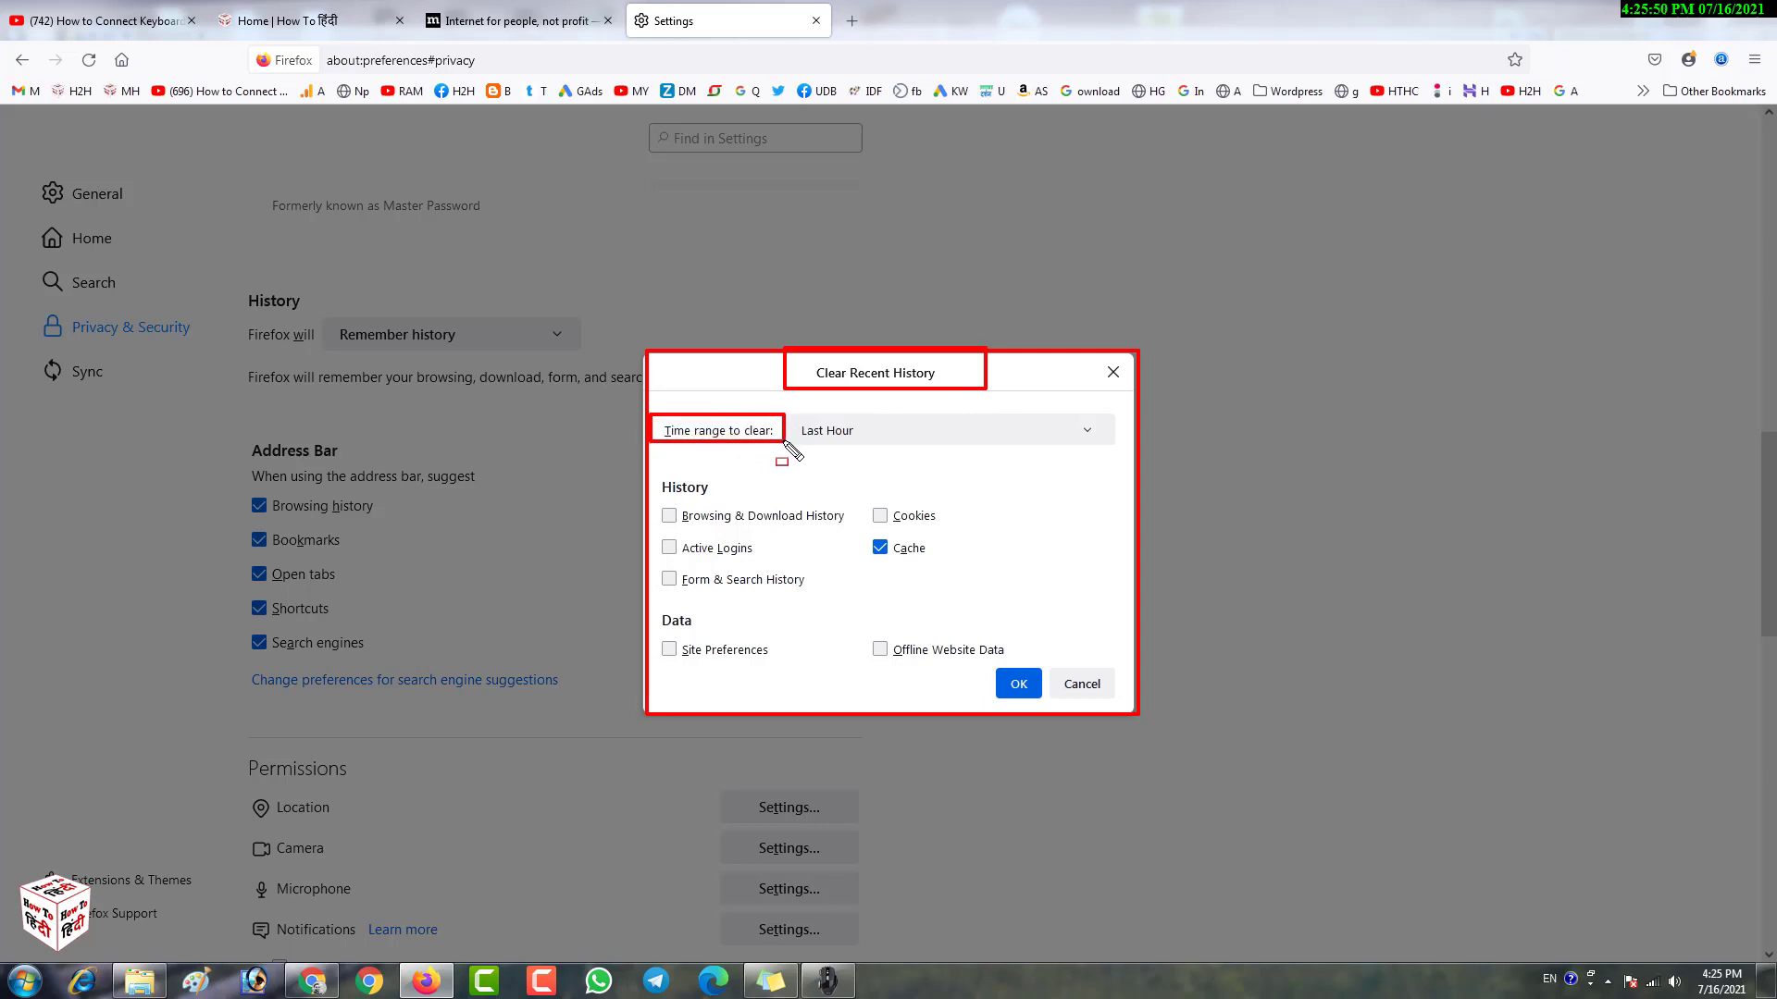
Examine the available time ranges for clearing history, from Last Hour to Everything, without choosing another one.
{"action": "left_click", "coordinate": [848, 431]}
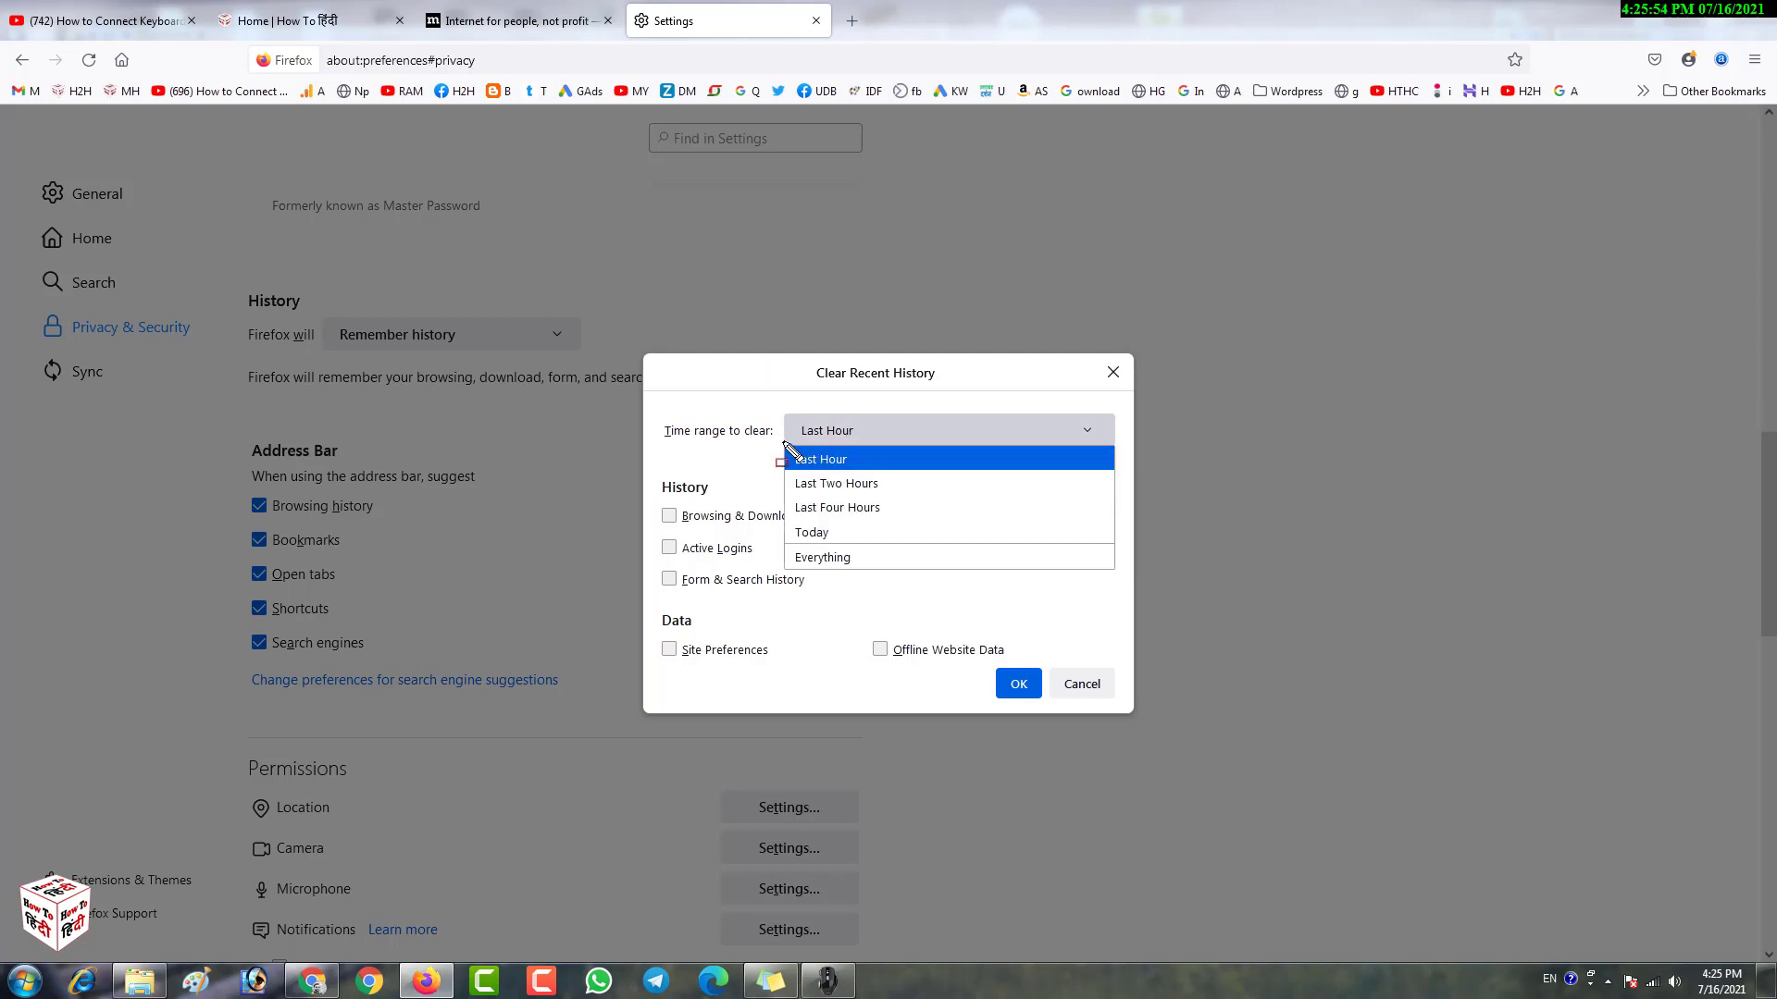
{"action": "left_click_drag", "start_coordinate": [784, 443], "coordinate": [927, 468]}
{"action": "left_click_drag", "start_coordinate": [785, 468], "coordinate": [965, 520]}
{"action": "left_click_drag", "start_coordinate": [783, 517], "coordinate": [938, 544]}
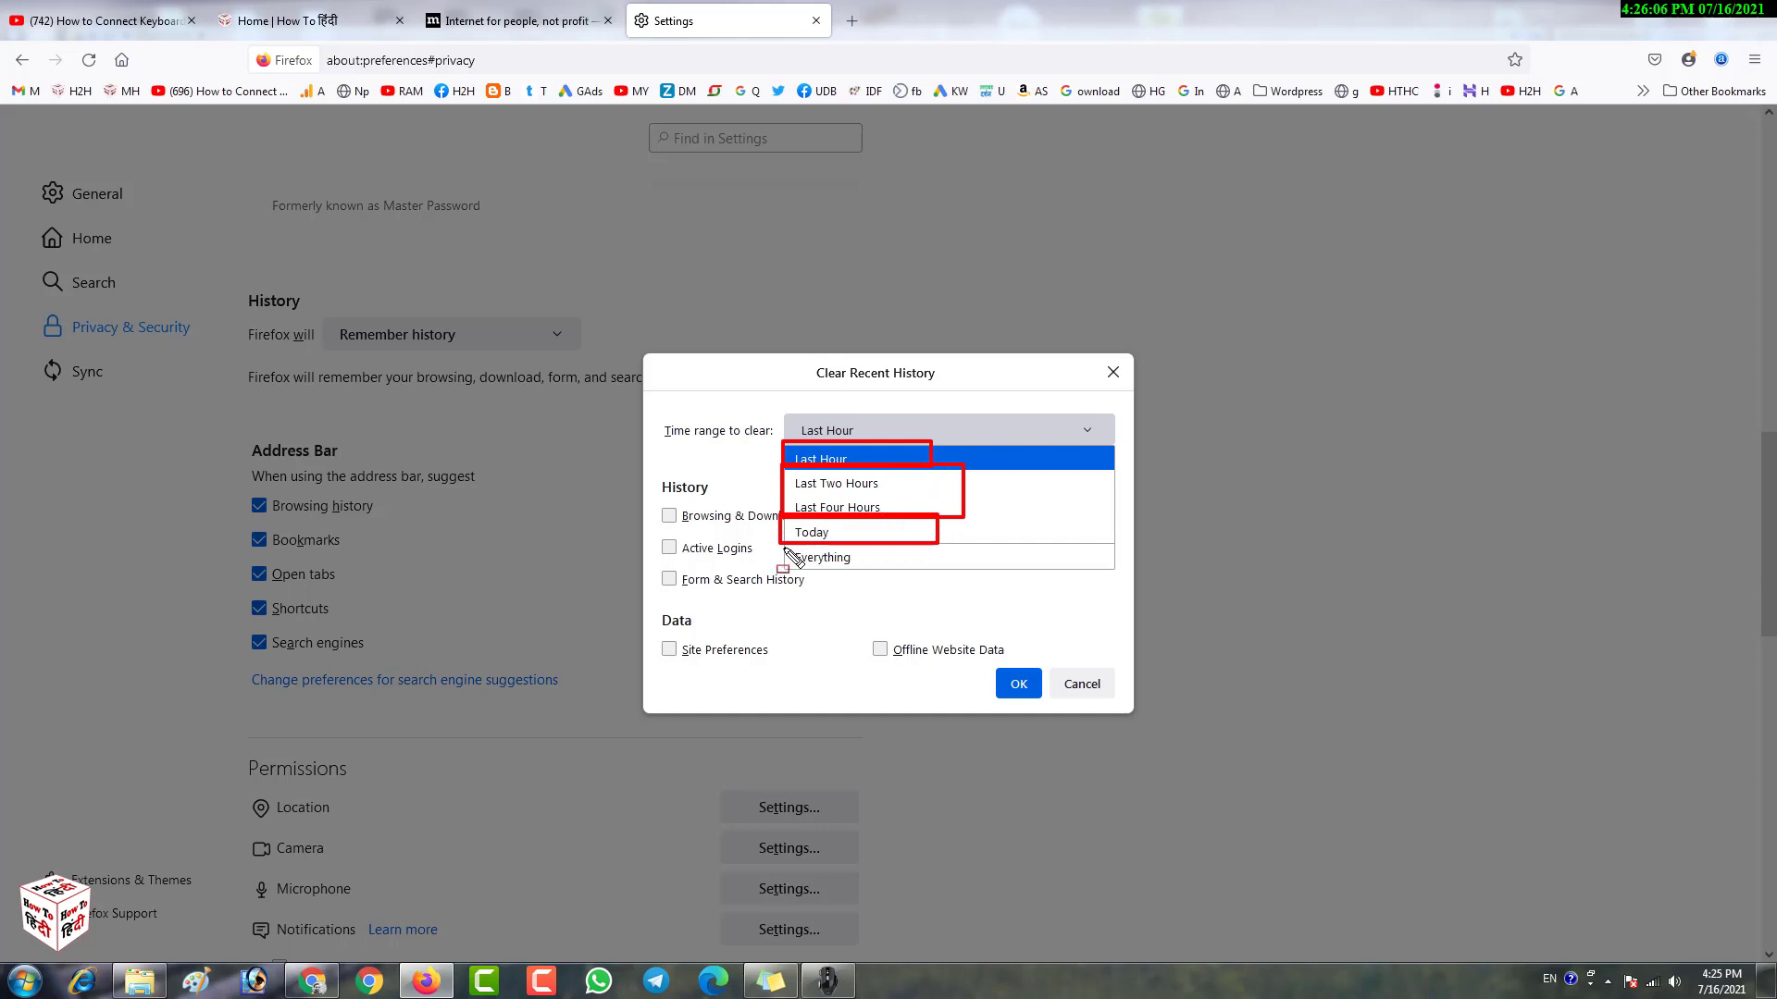
{"action": "left_click_drag", "start_coordinate": [785, 548], "coordinate": [936, 571]}
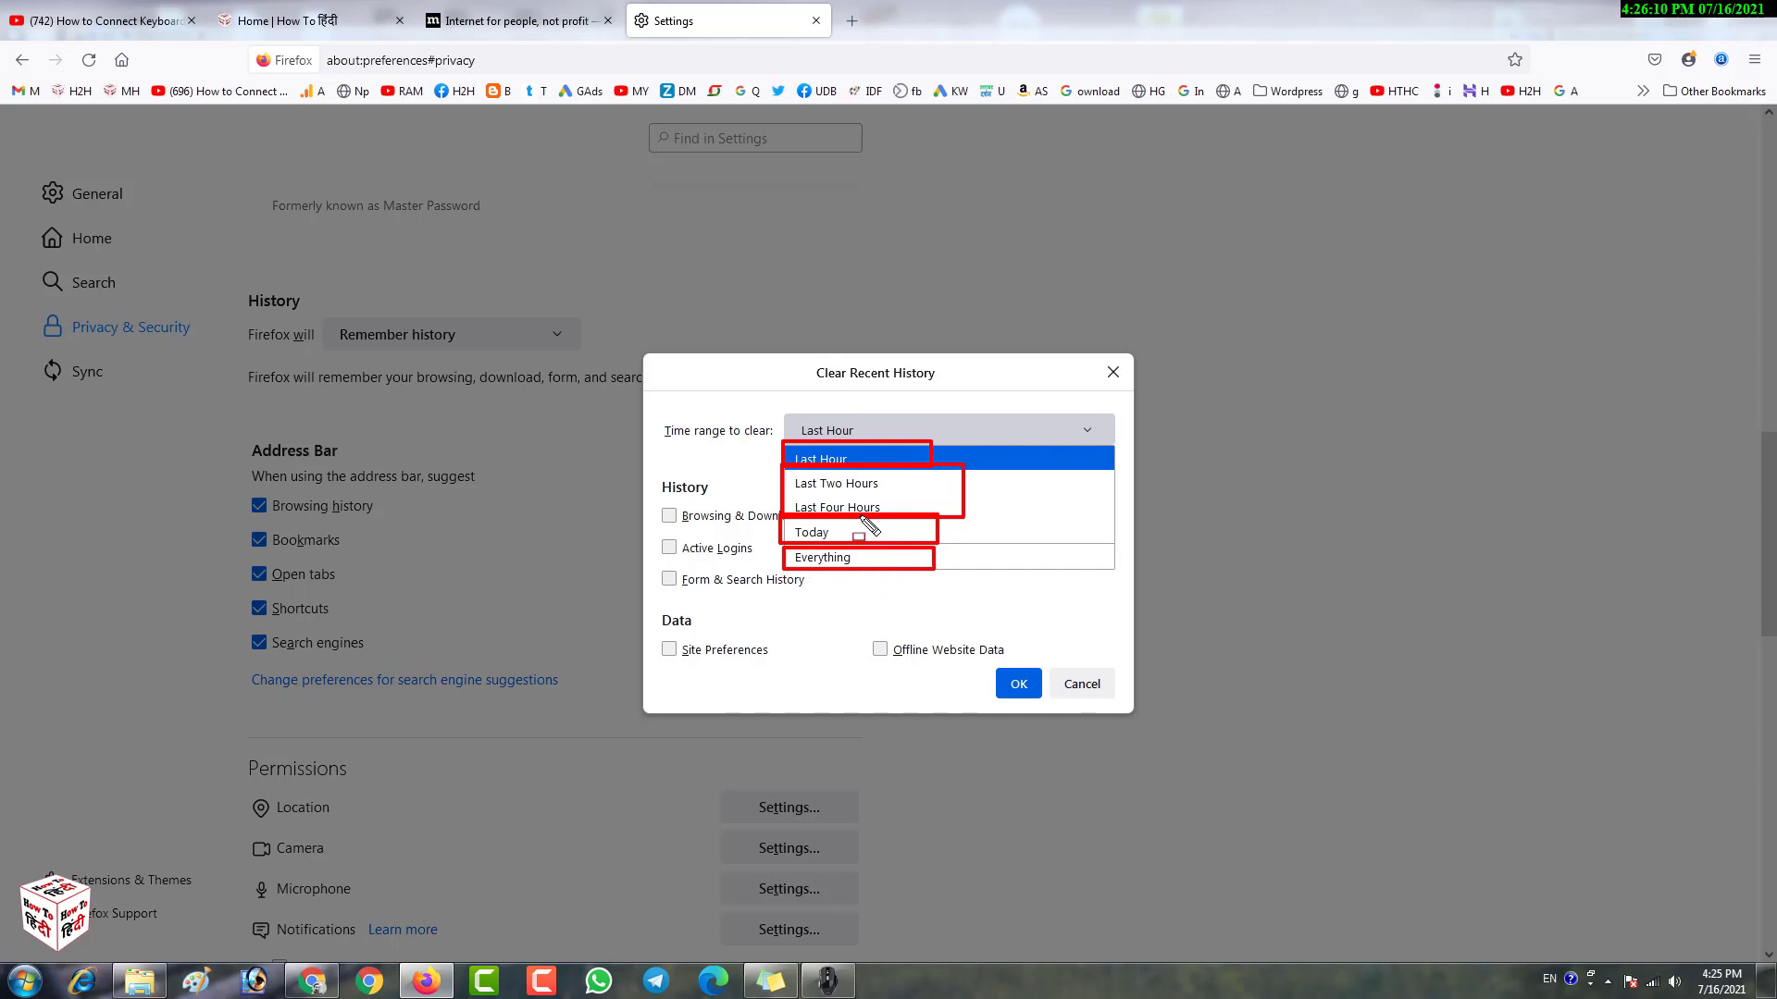
{"action": "key", "text": "Escape"}
{"action": "key", "text": "ctrl+2"}
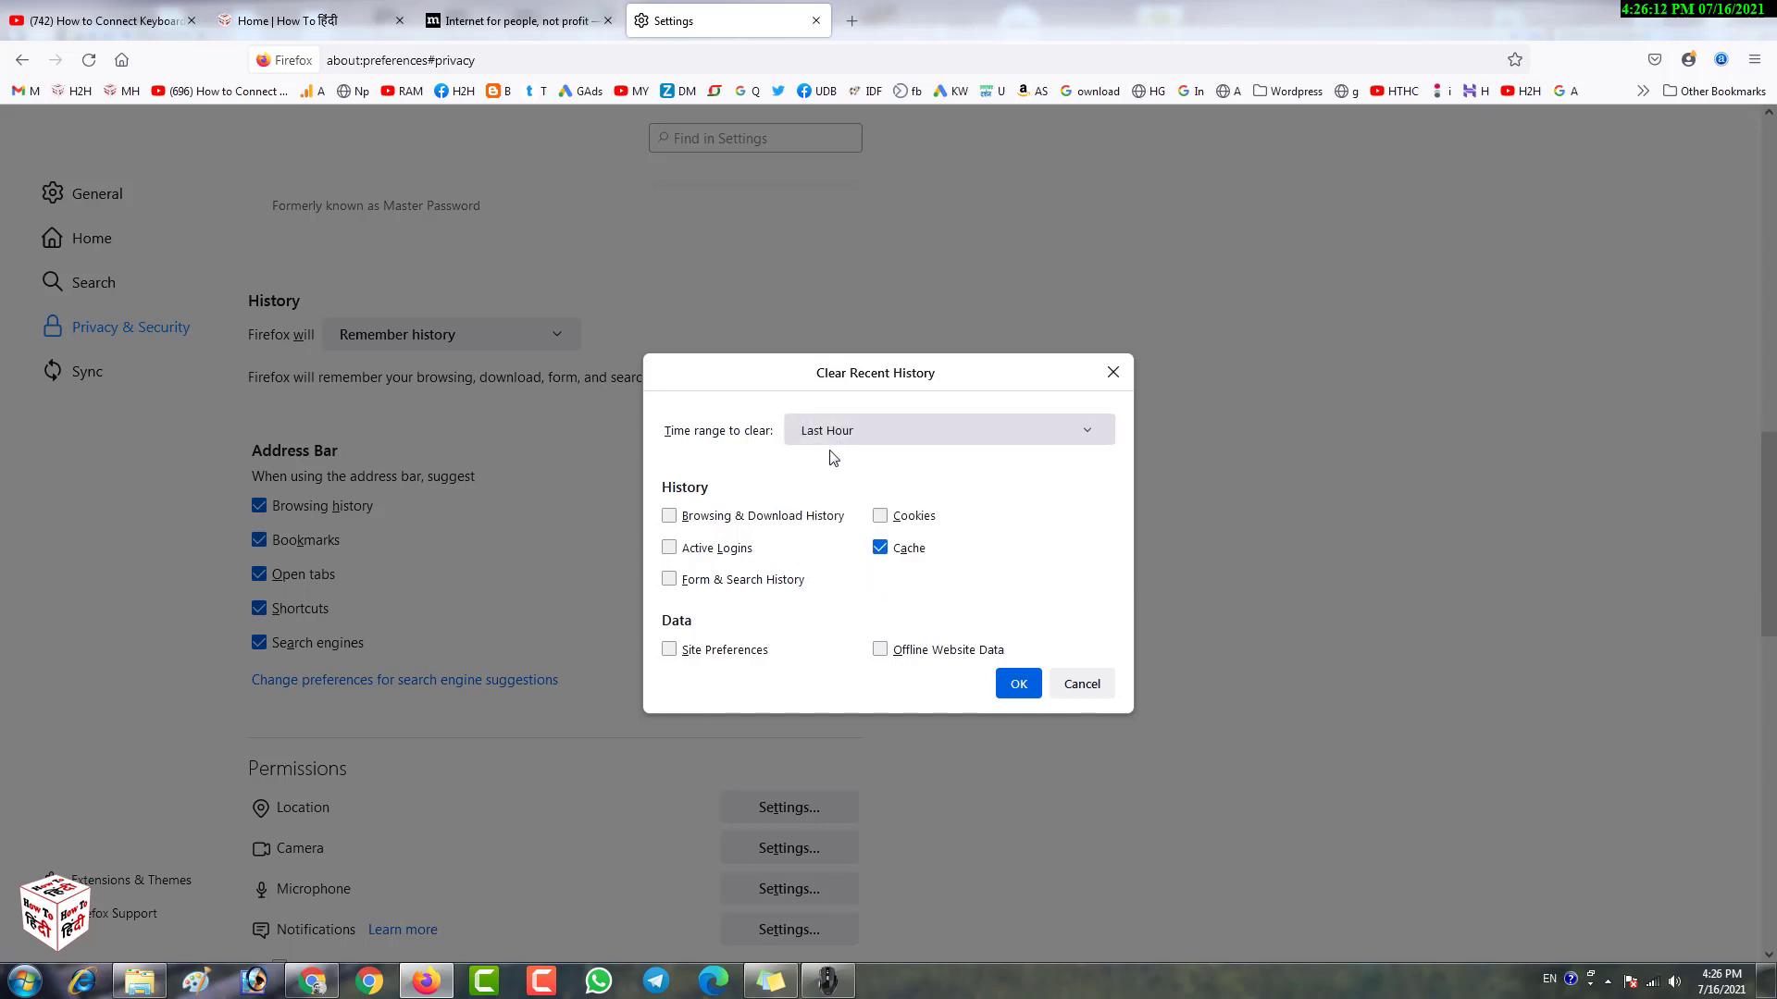
Examine the History and Data categories in the Clear Recent History dialog, dismissing the Windows color scheme prompt.
{"action": "mouse_move", "coordinate": [649, 471]}
{"action": "left_mouse_down"}
{"action": "mouse_move", "coordinate": [780, 504]}
{"action": "mouse_move", "coordinate": [905, 501]}
{"action": "left_mouse_up"}
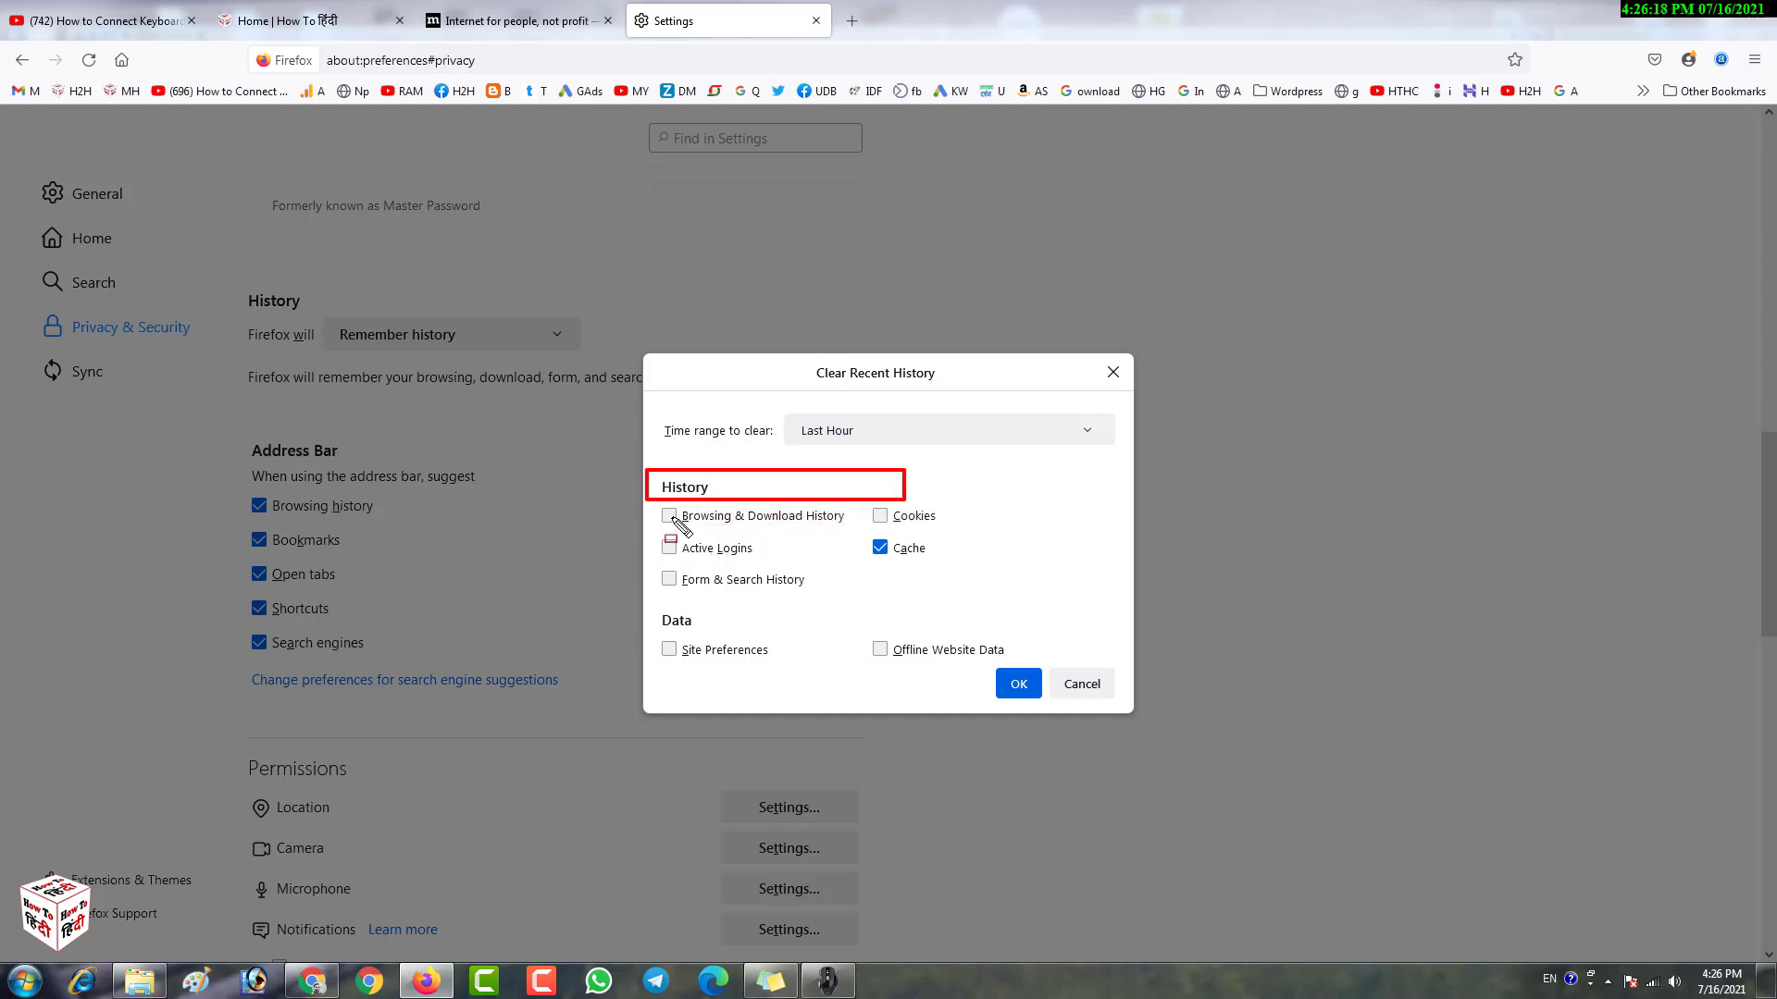
{"action": "left_click_drag", "start_coordinate": [650, 505], "coordinate": [855, 536]}
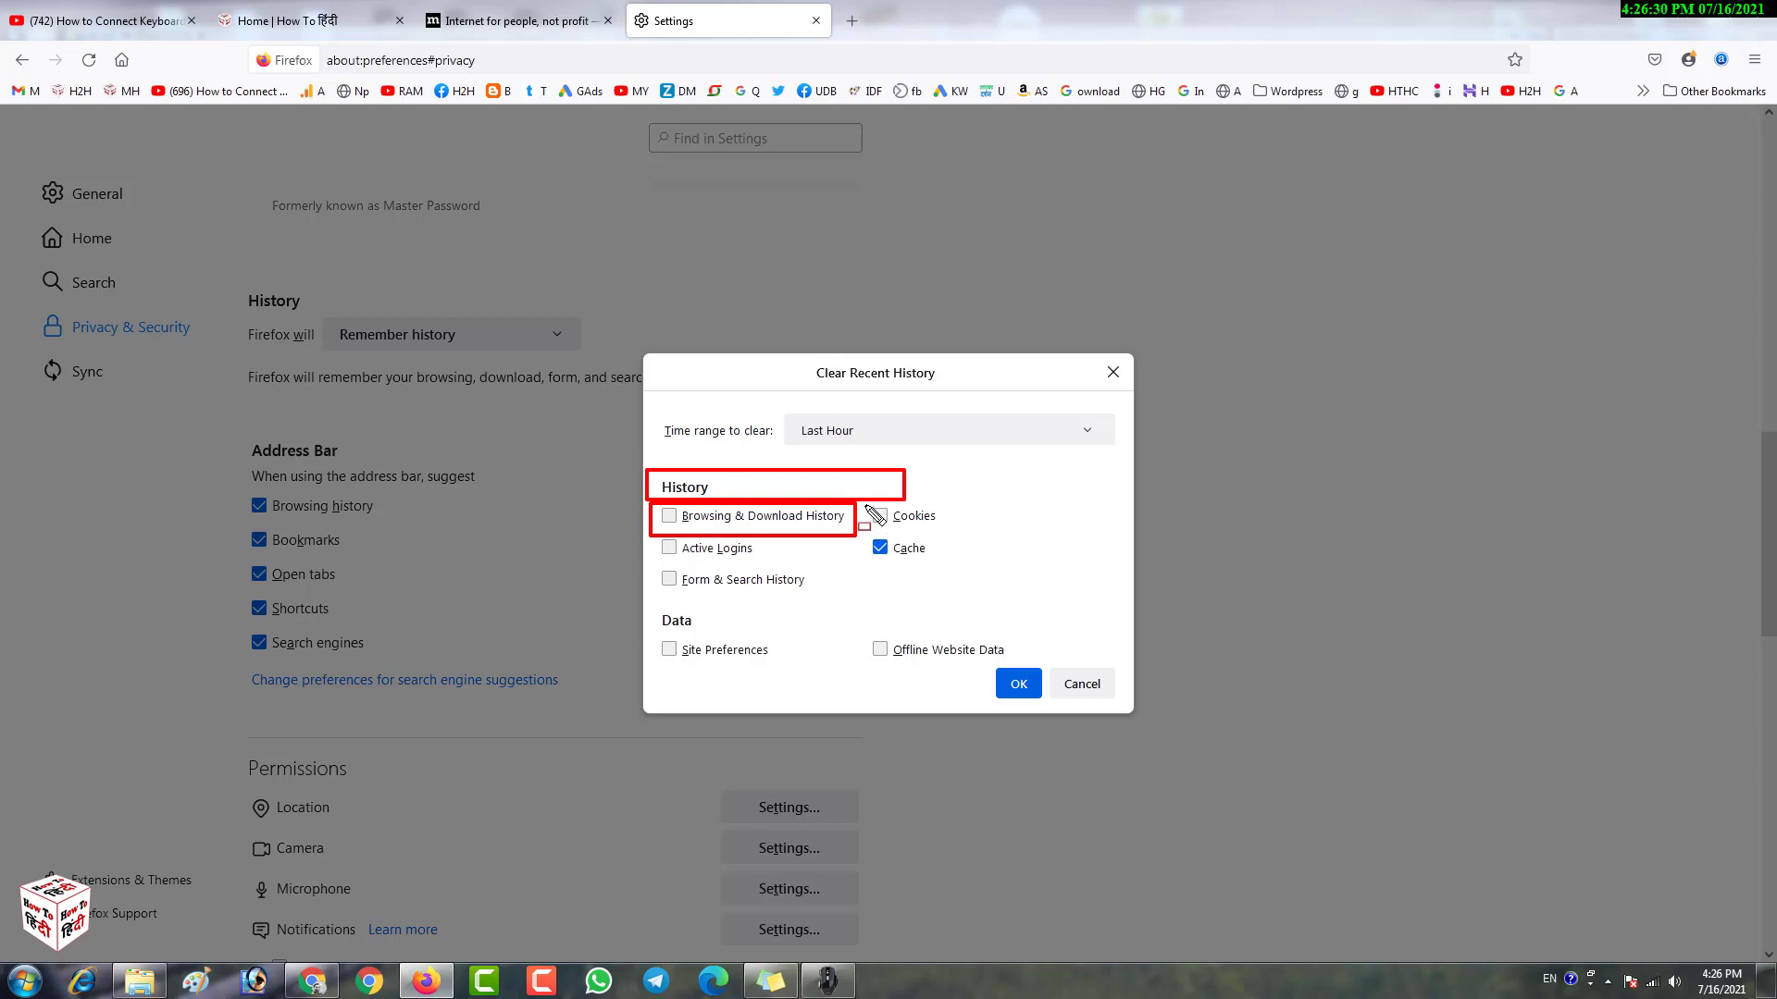
{"action": "left_click_drag", "start_coordinate": [867, 505], "coordinate": [978, 531]}
{"action": "mouse_move", "coordinate": [648, 534]}
{"action": "left_mouse_down"}
{"action": "mouse_move", "coordinate": [711, 561]}
{"action": "mouse_move", "coordinate": [841, 566]}
{"action": "left_mouse_up"}
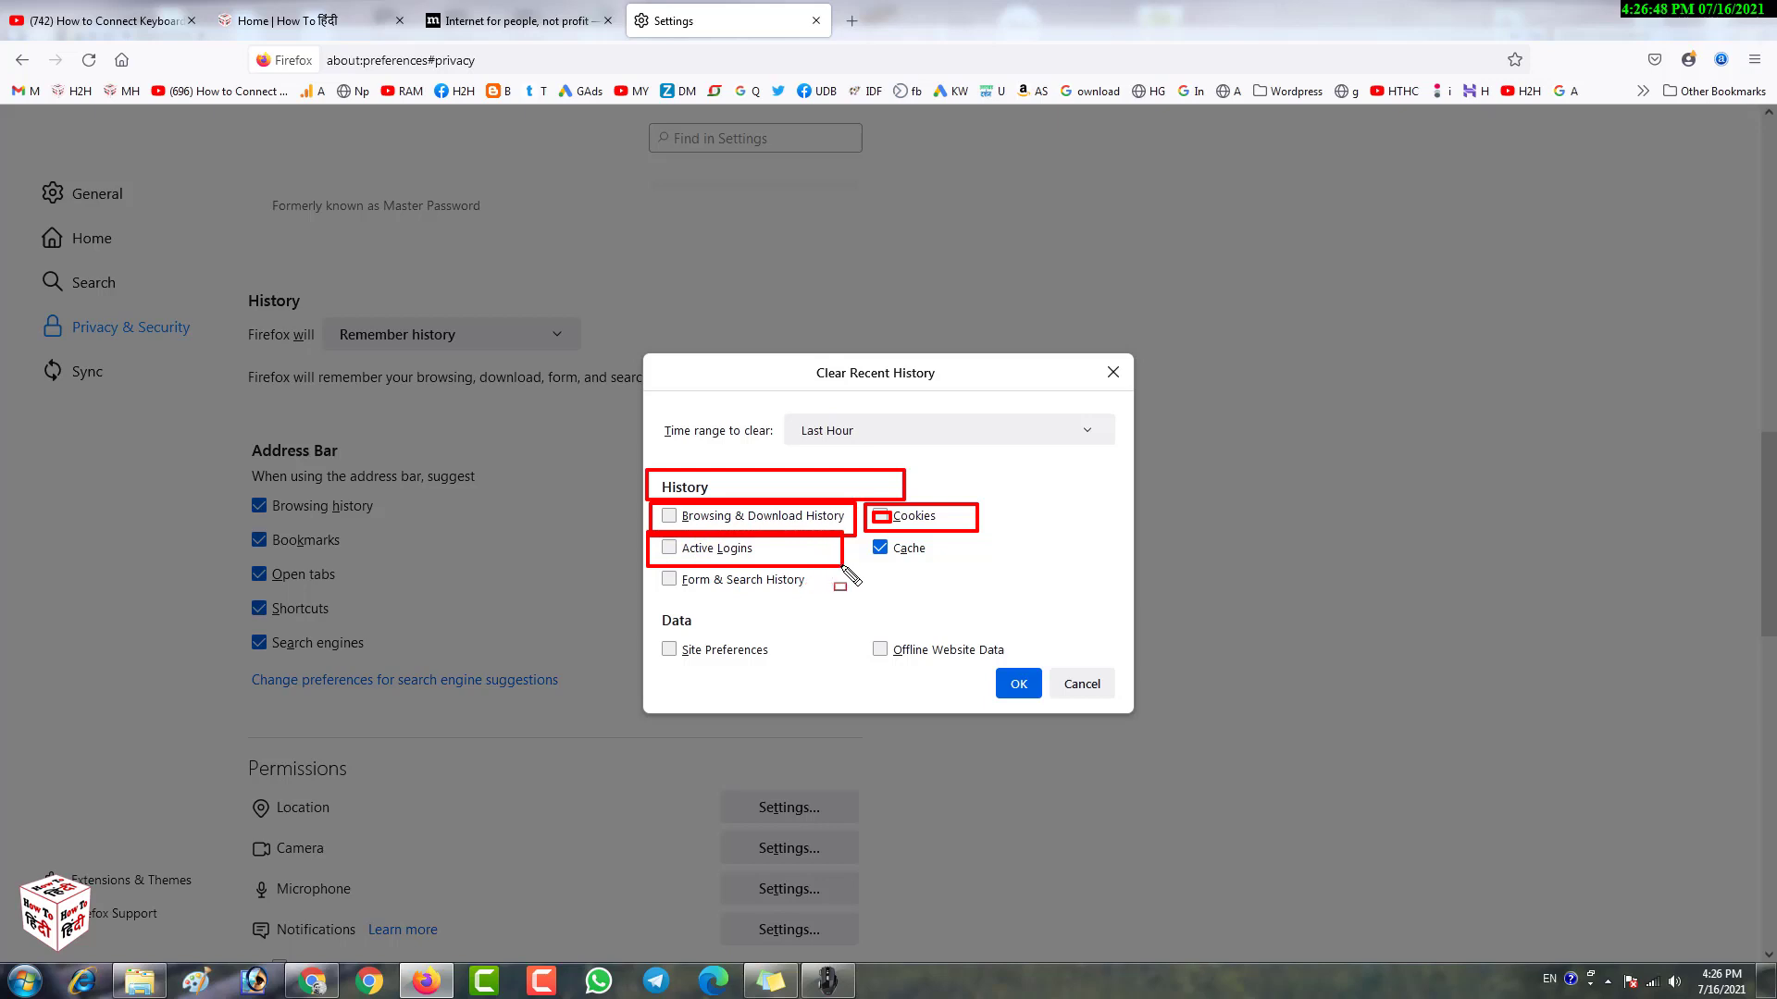
{"action": "left_click_drag", "start_coordinate": [841, 567], "coordinate": [845, 566]}
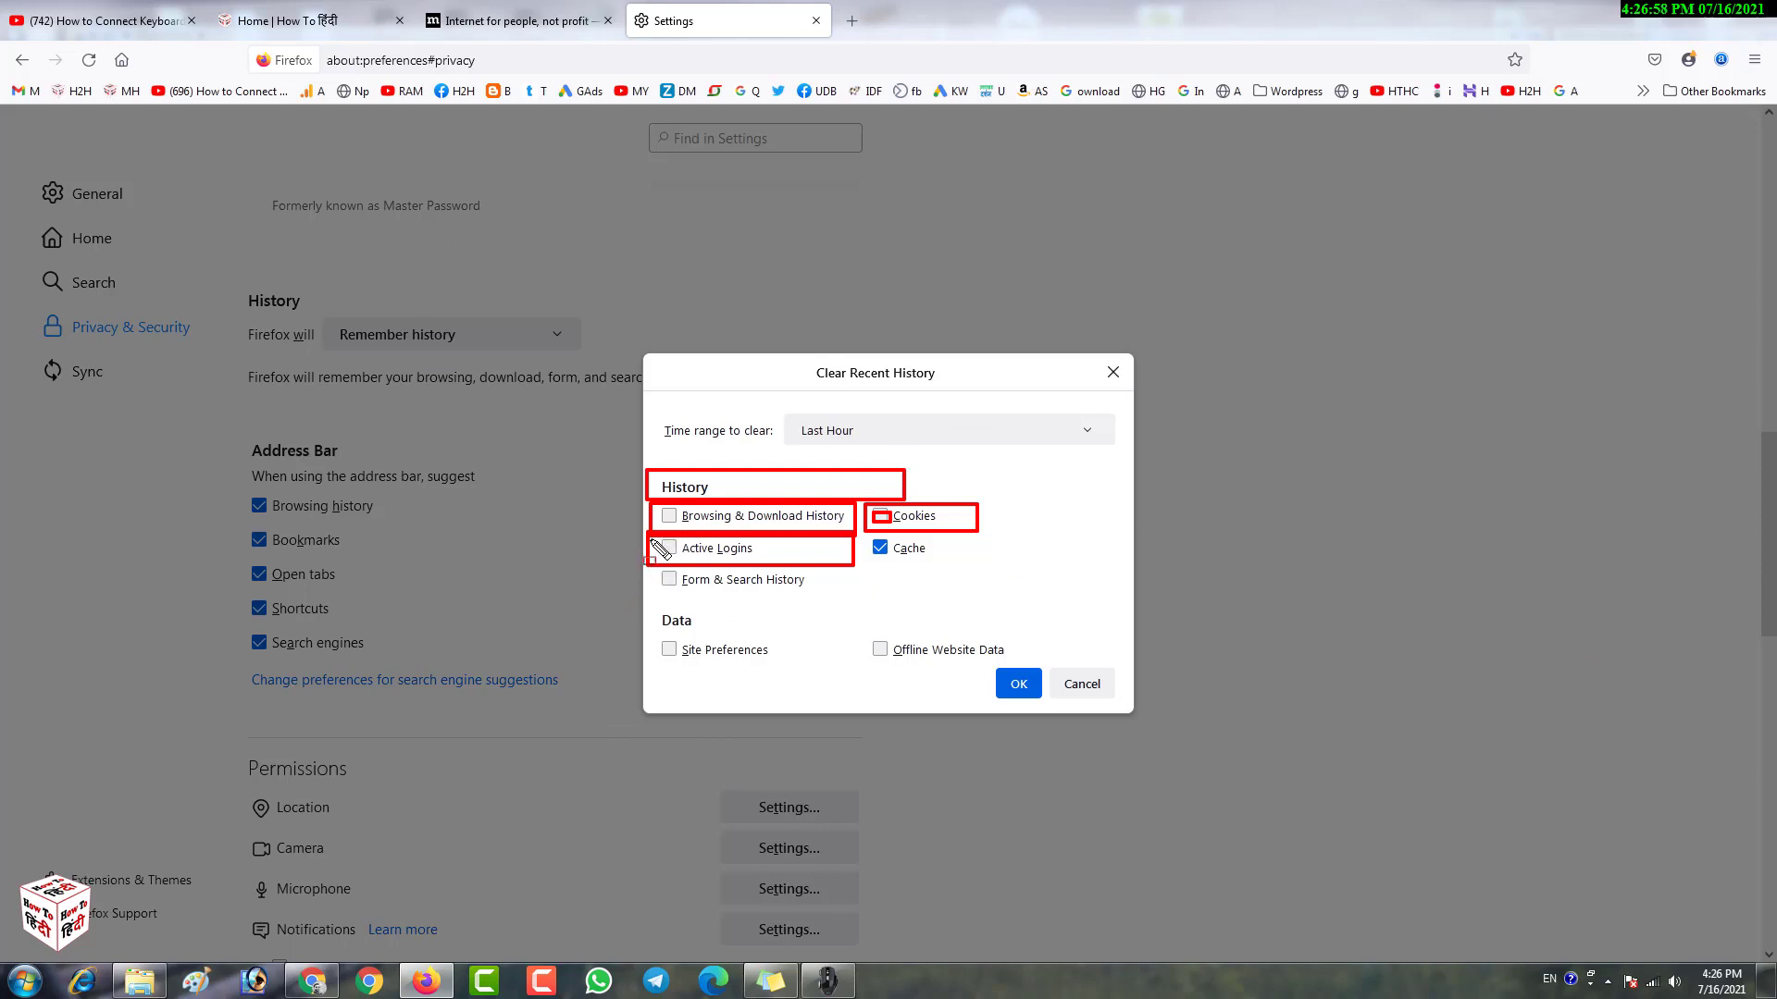
{"action": "left_click_drag", "start_coordinate": [653, 536], "coordinate": [818, 564]}
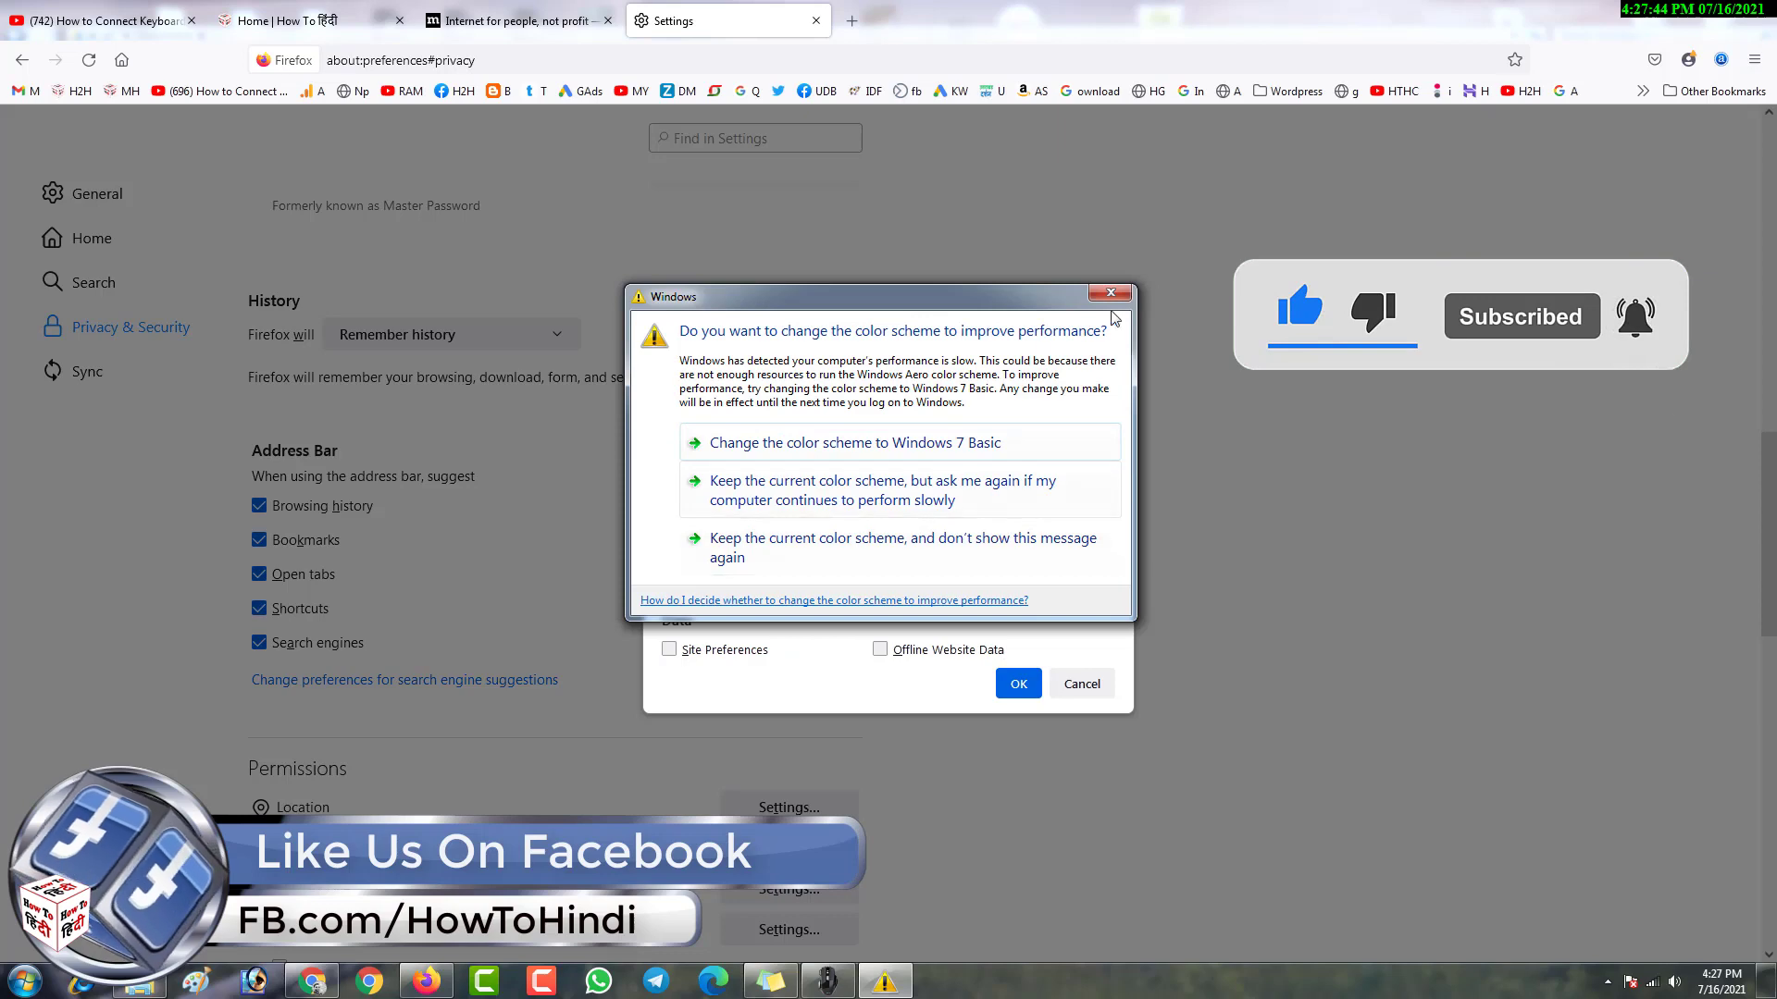
{"action": "left_click", "coordinate": [1110, 293]}
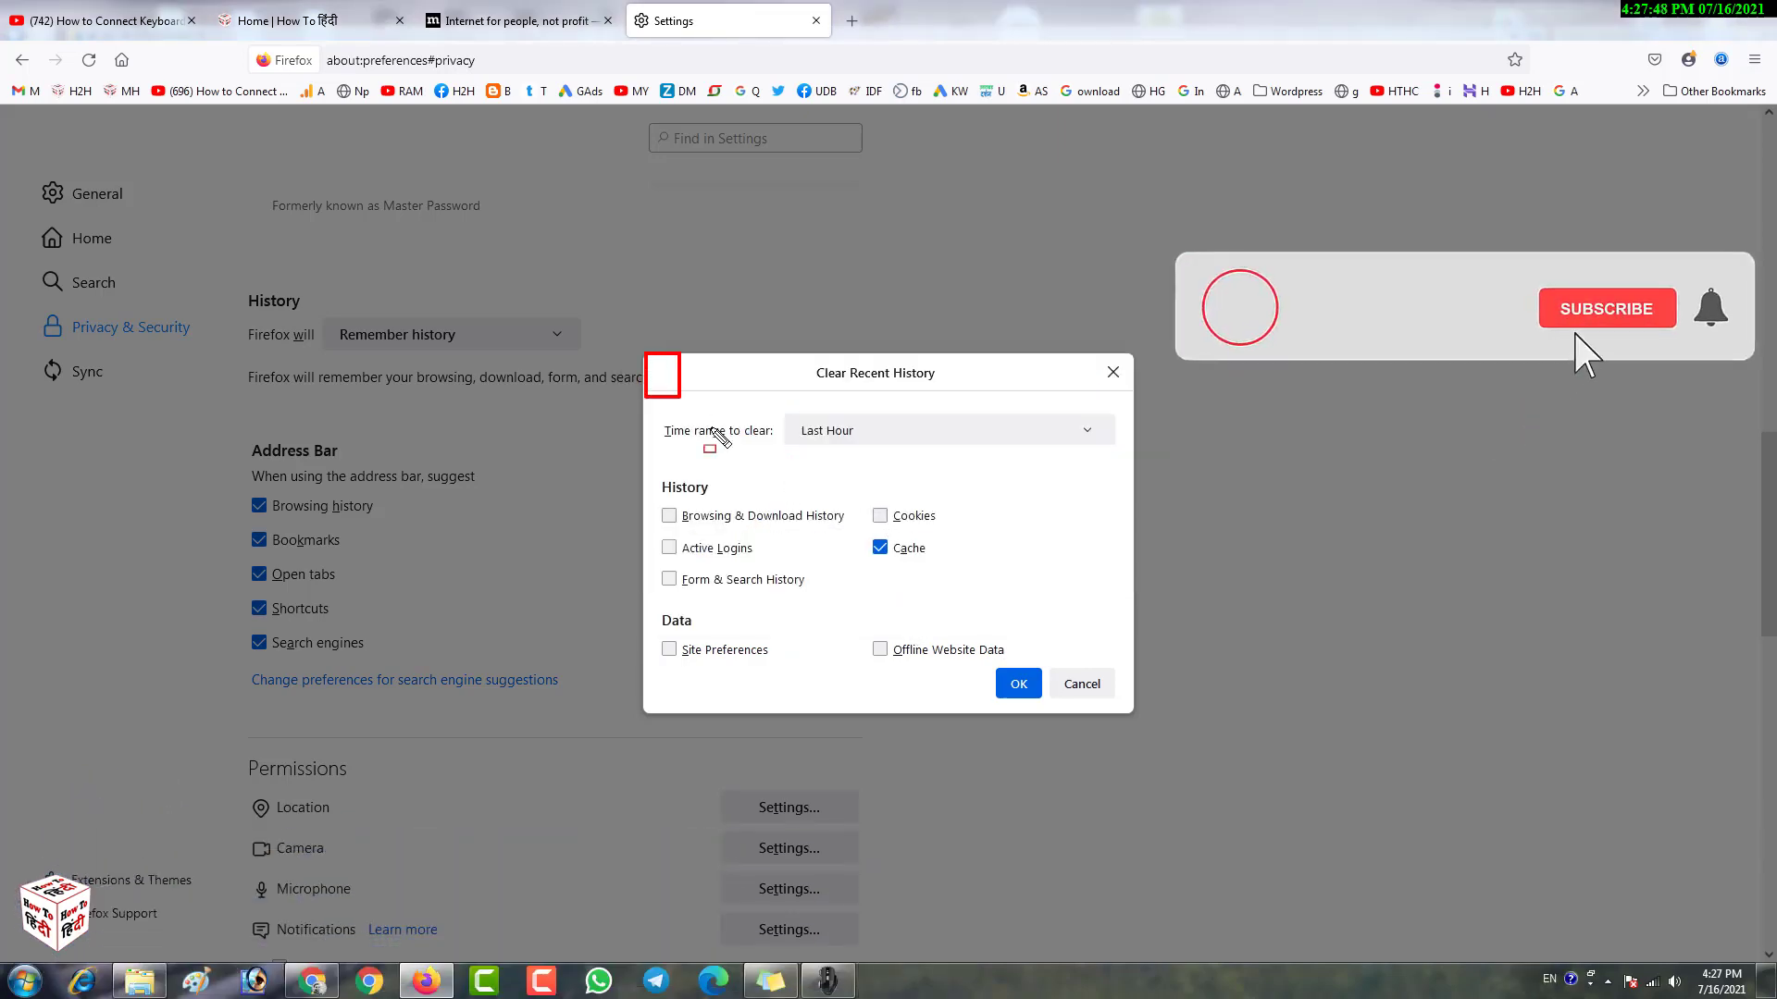
{"action": "left_click_drag", "start_coordinate": [715, 432], "coordinate": [1140, 720]}
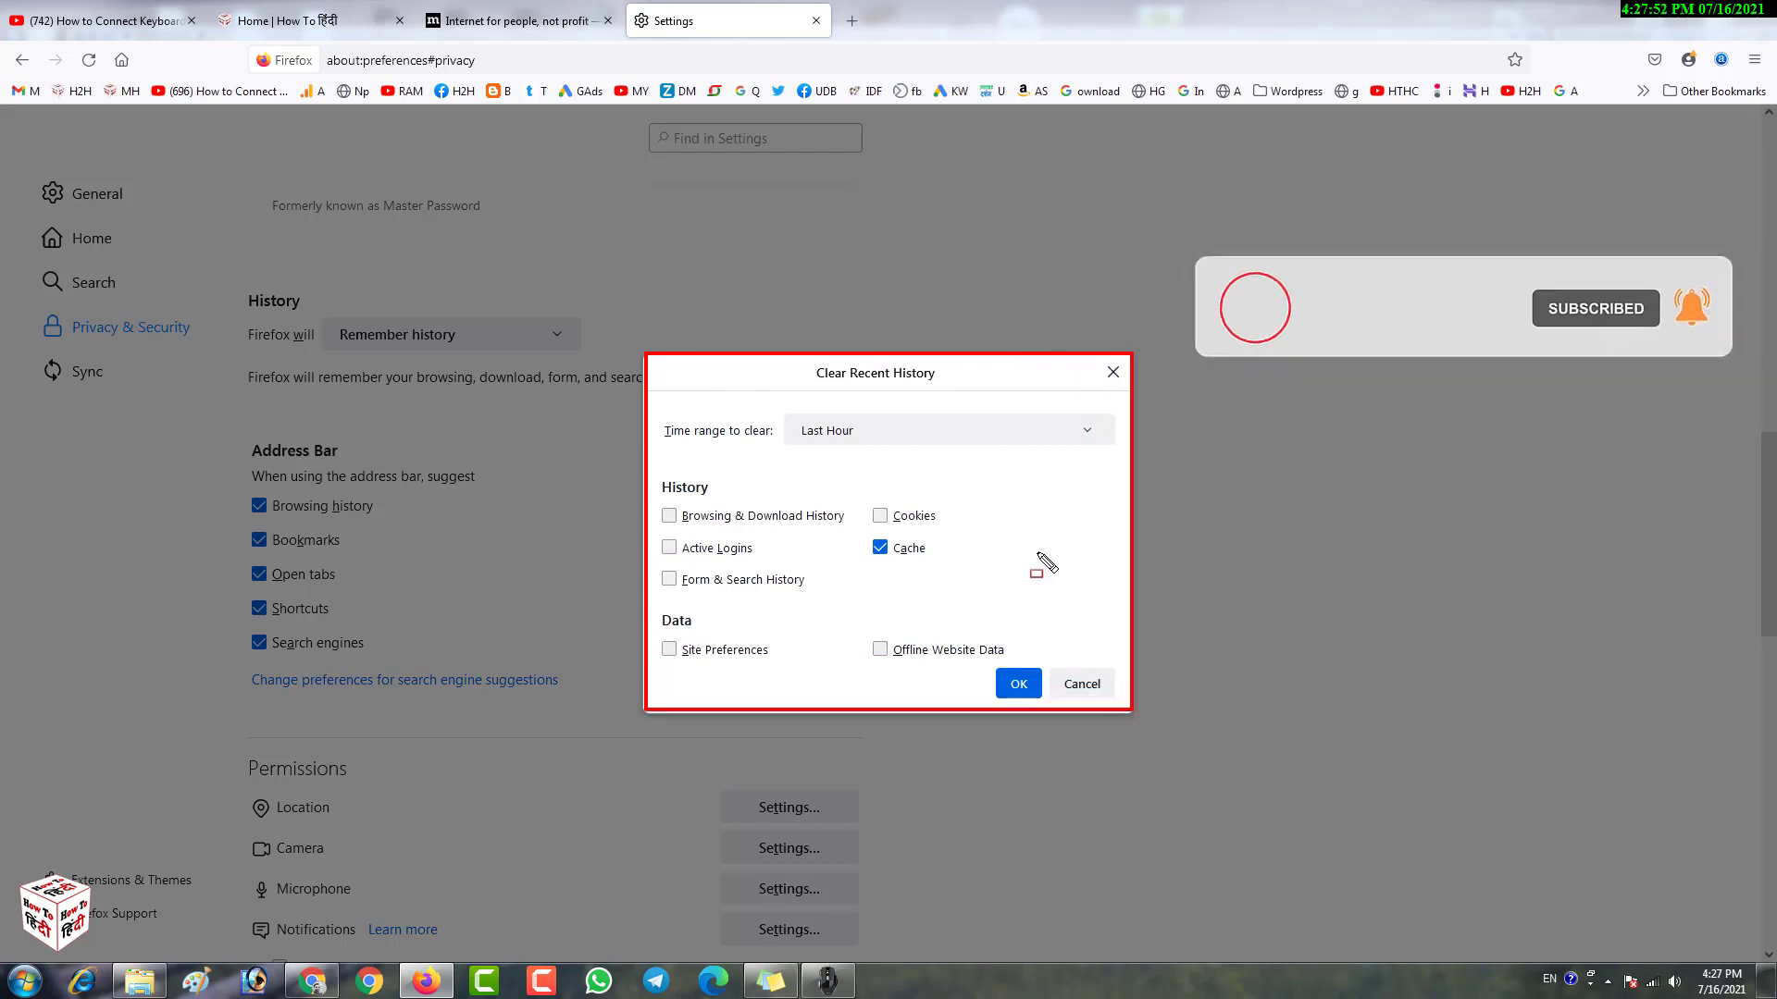
Switch to the How To हिंदी home page tab and clear the last hour's cache through the Clear Recent History dialog.
{"action": "left_click", "coordinate": [470, 10]}
{"action": "left_click", "coordinate": [305, 21]}
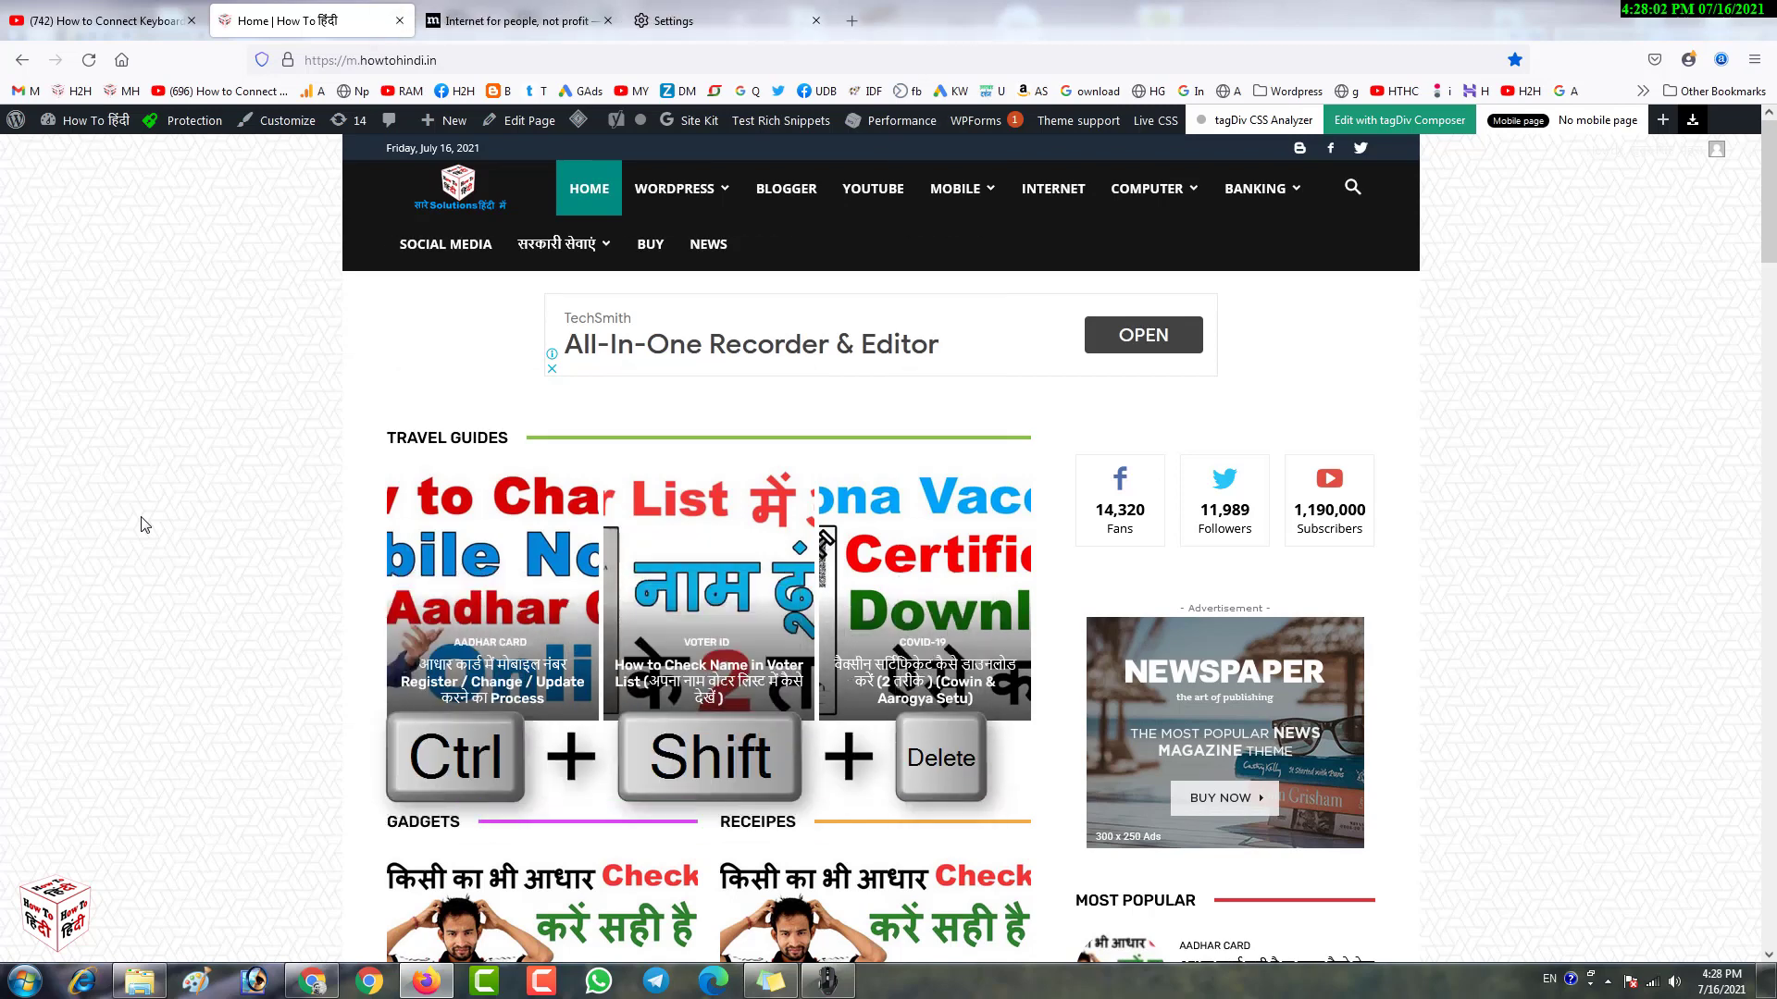
{"action": "key", "text": "ctrl+shift+Delete"}
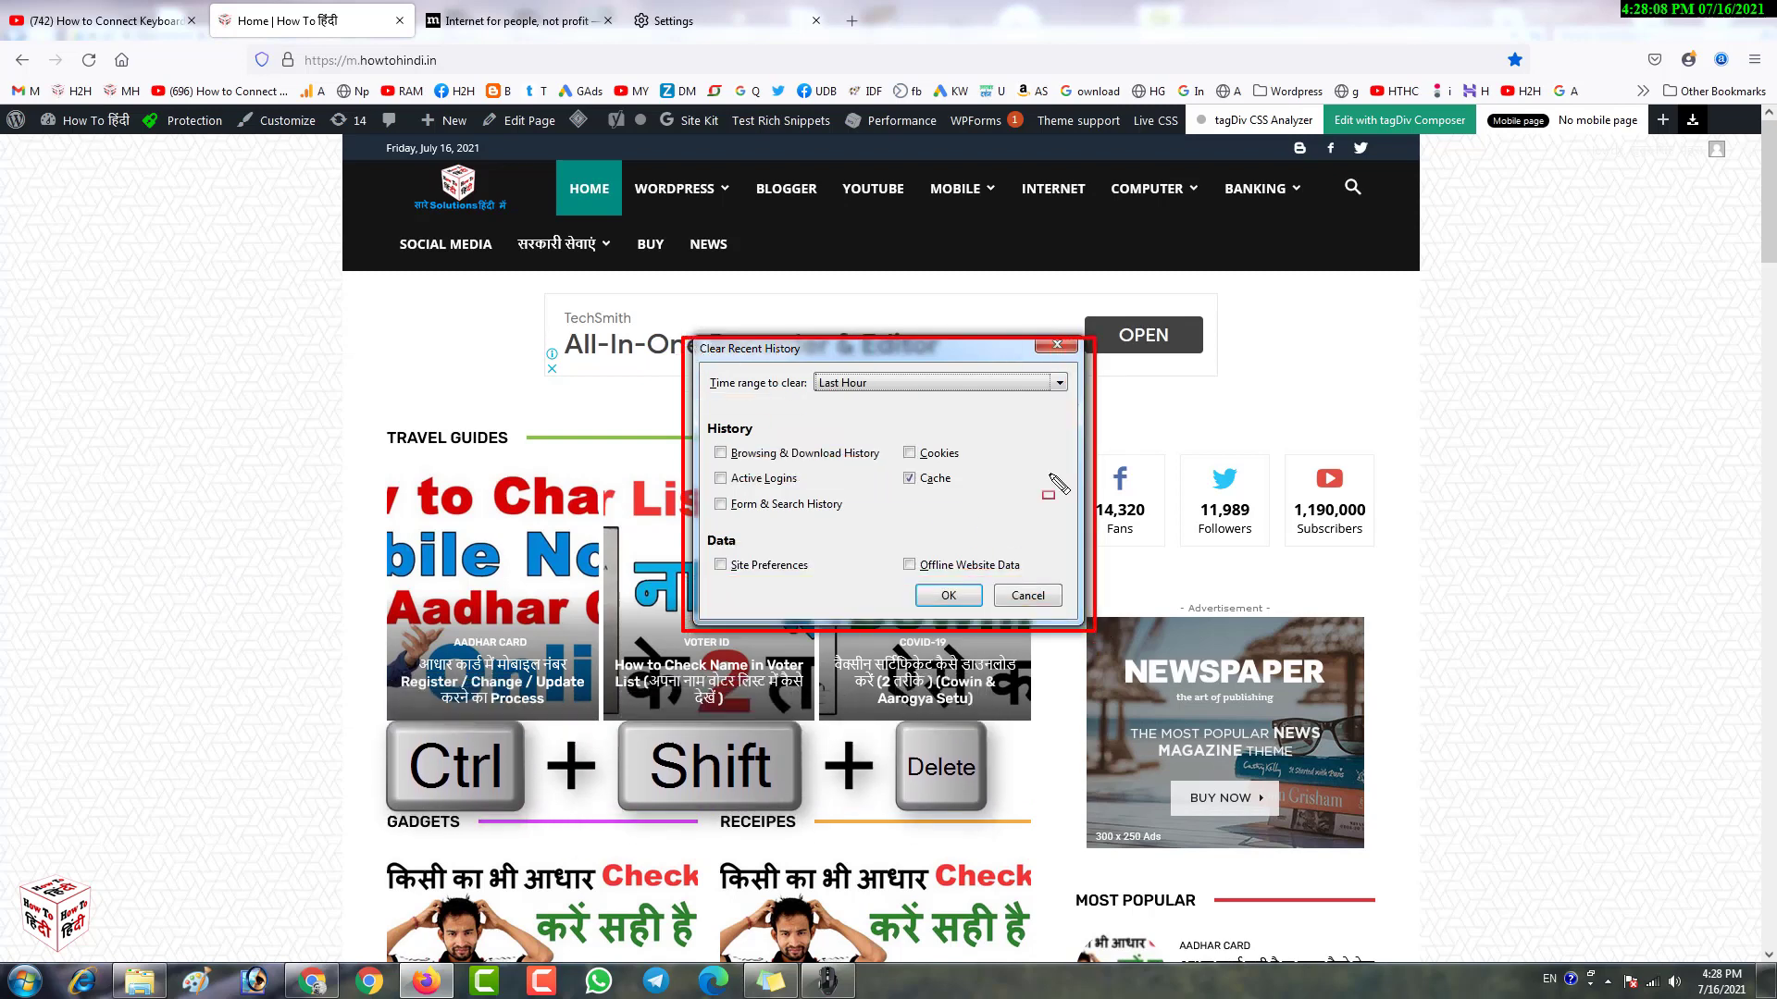
{"action": "left_click", "coordinate": [908, 477]}
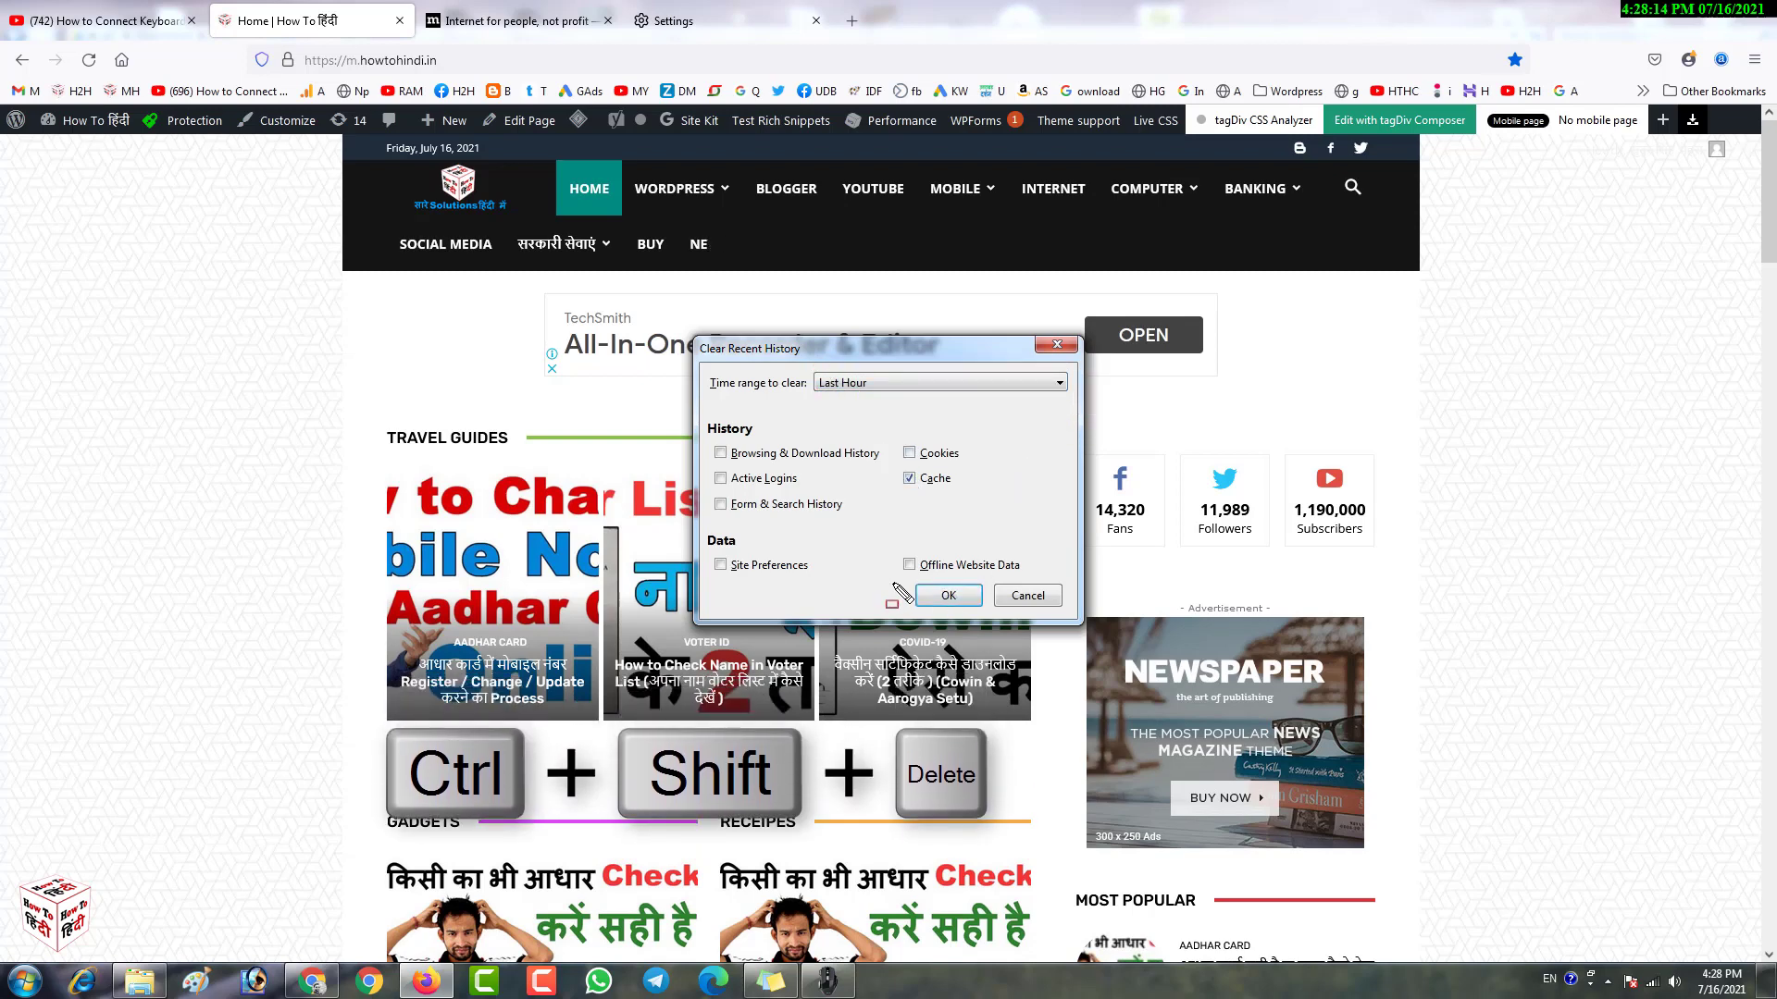
{"action": "left_click", "coordinate": [949, 597]}
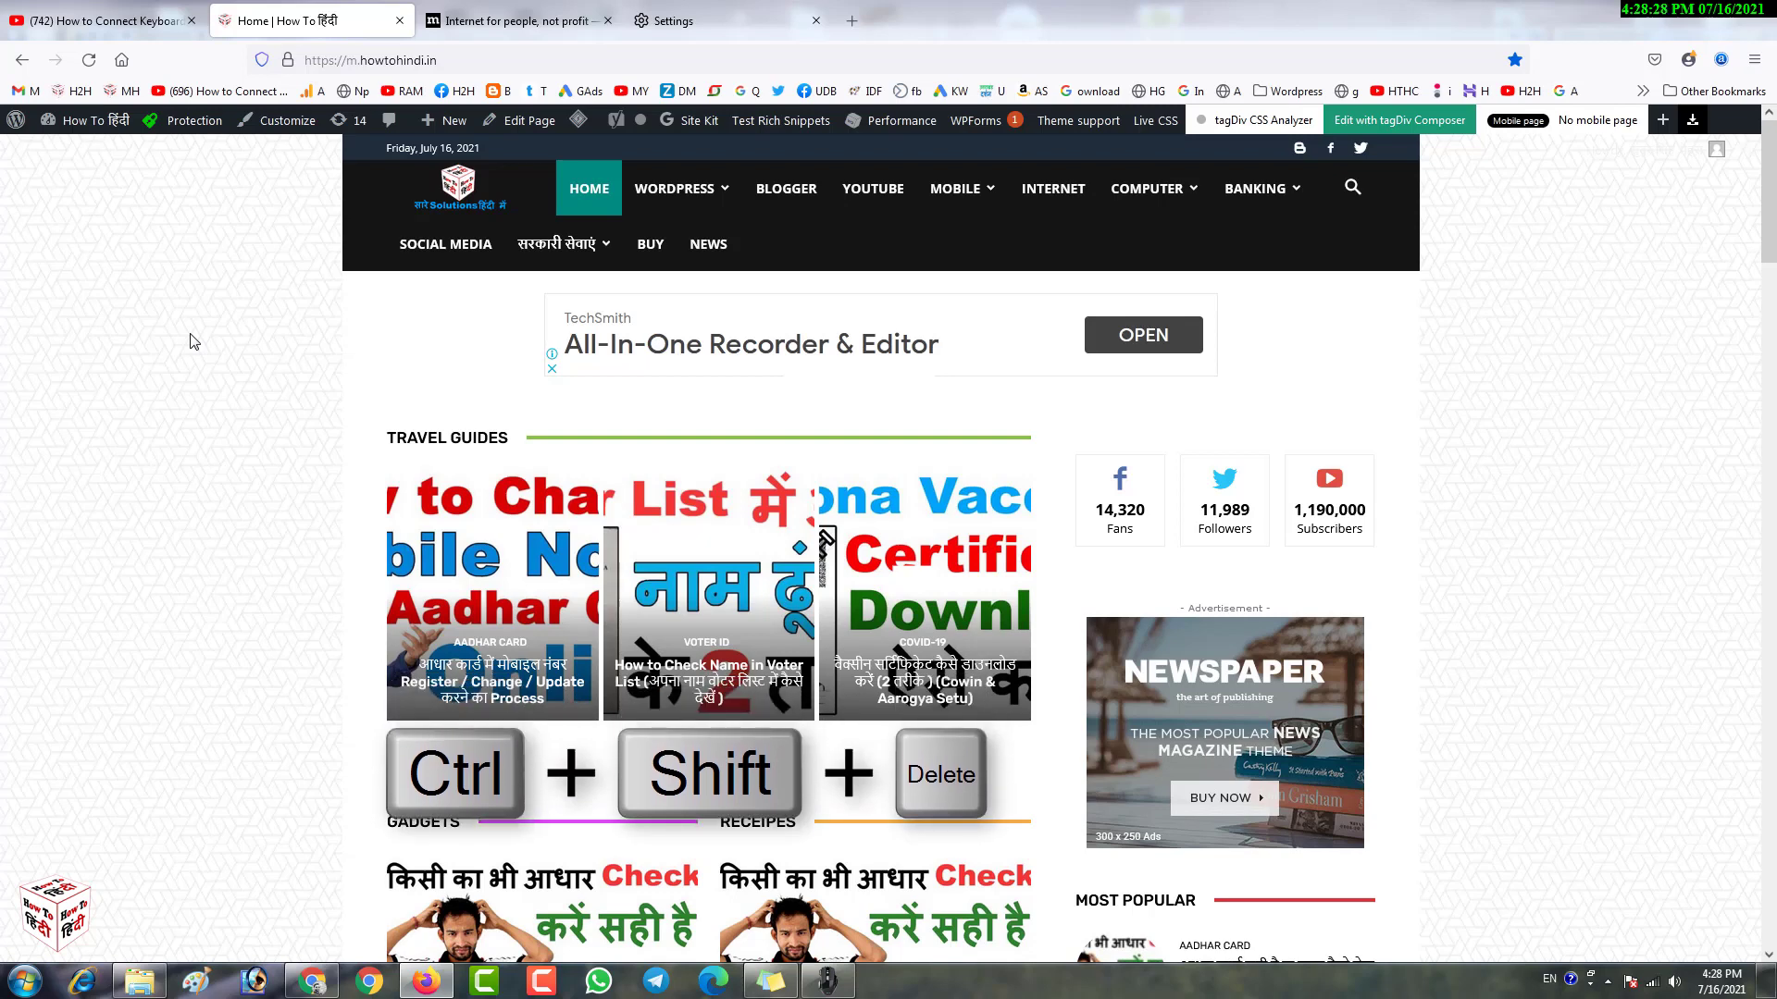
Switch to the open YouTube tab and replay the video about connecting a keyboard to an Android phone.
{"action": "left_click", "coordinate": [137, 24]}
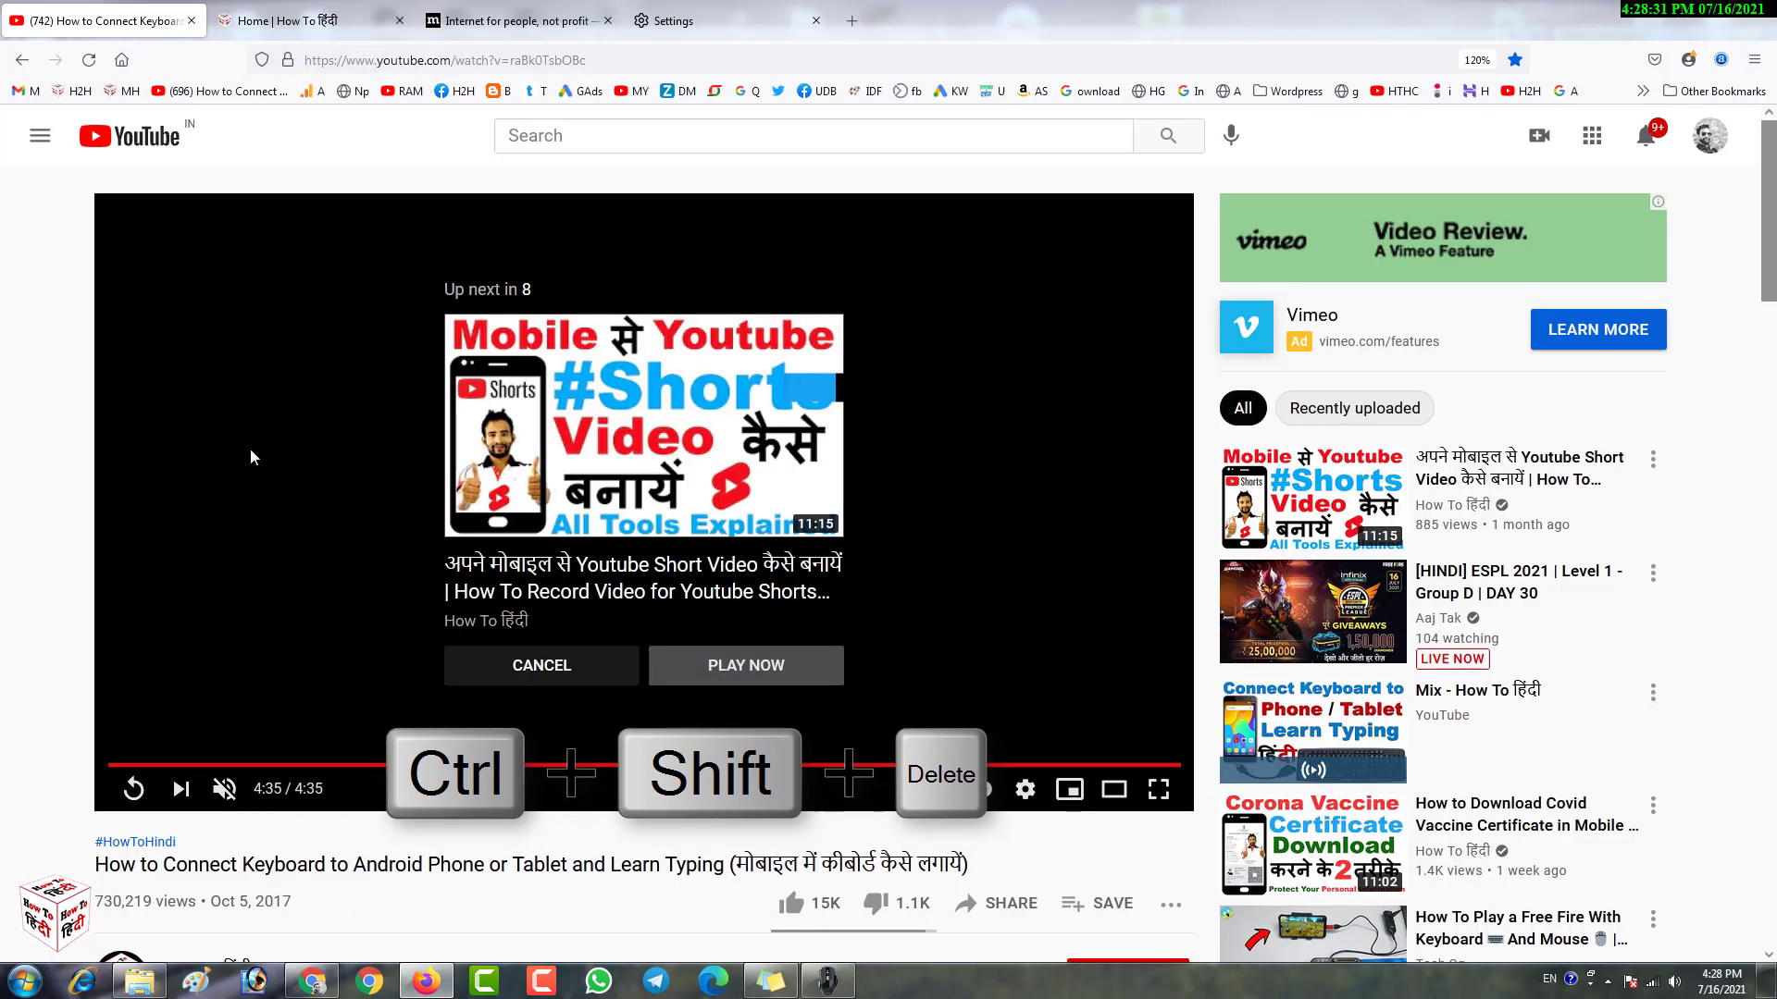
{"action": "left_click", "coordinate": [134, 788]}
{"action": "scroll", "coordinate": [702, 376], "scroll_direction": "down", "scroll_amount": 2}
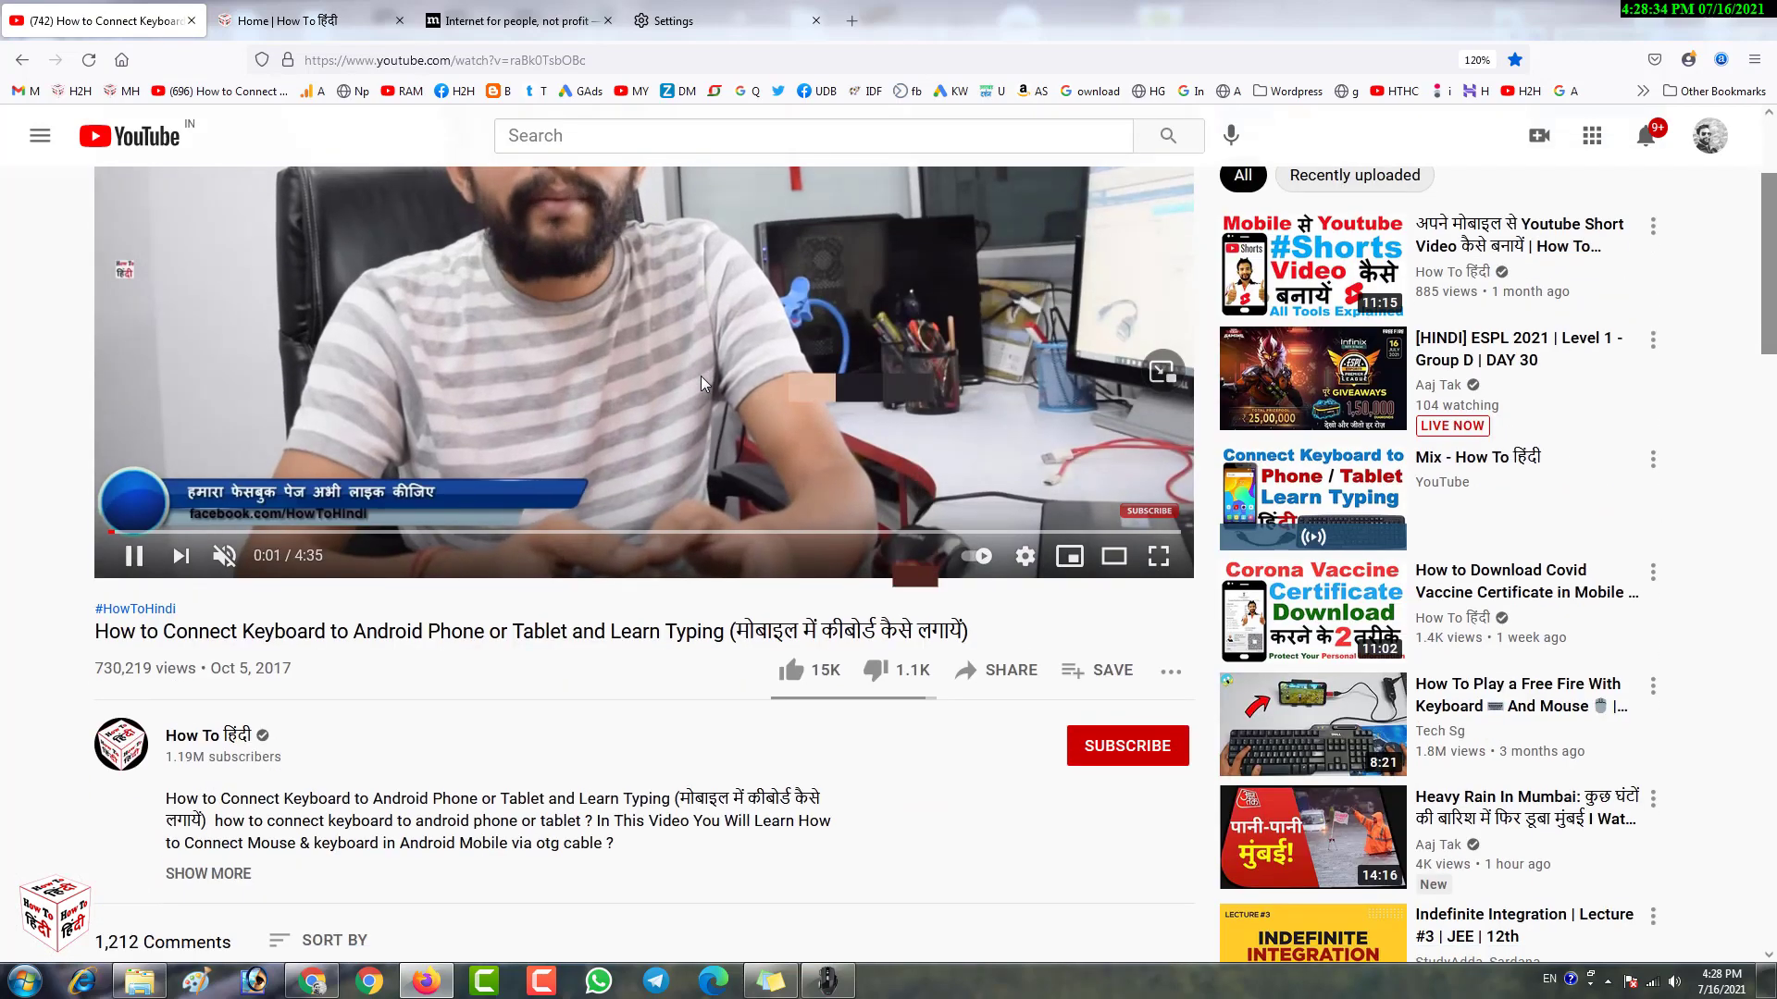
{"action": "scroll", "coordinate": [701, 376], "scroll_direction": "up", "scroll_amount": 2}
Like the video about connecting a keyboard to an Android phone or tablet.
{"action": "scroll", "coordinate": [701, 376], "scroll_direction": "down", "scroll_amount": 1}
{"action": "scroll", "coordinate": [701, 375], "scroll_direction": "down", "scroll_amount": 1}
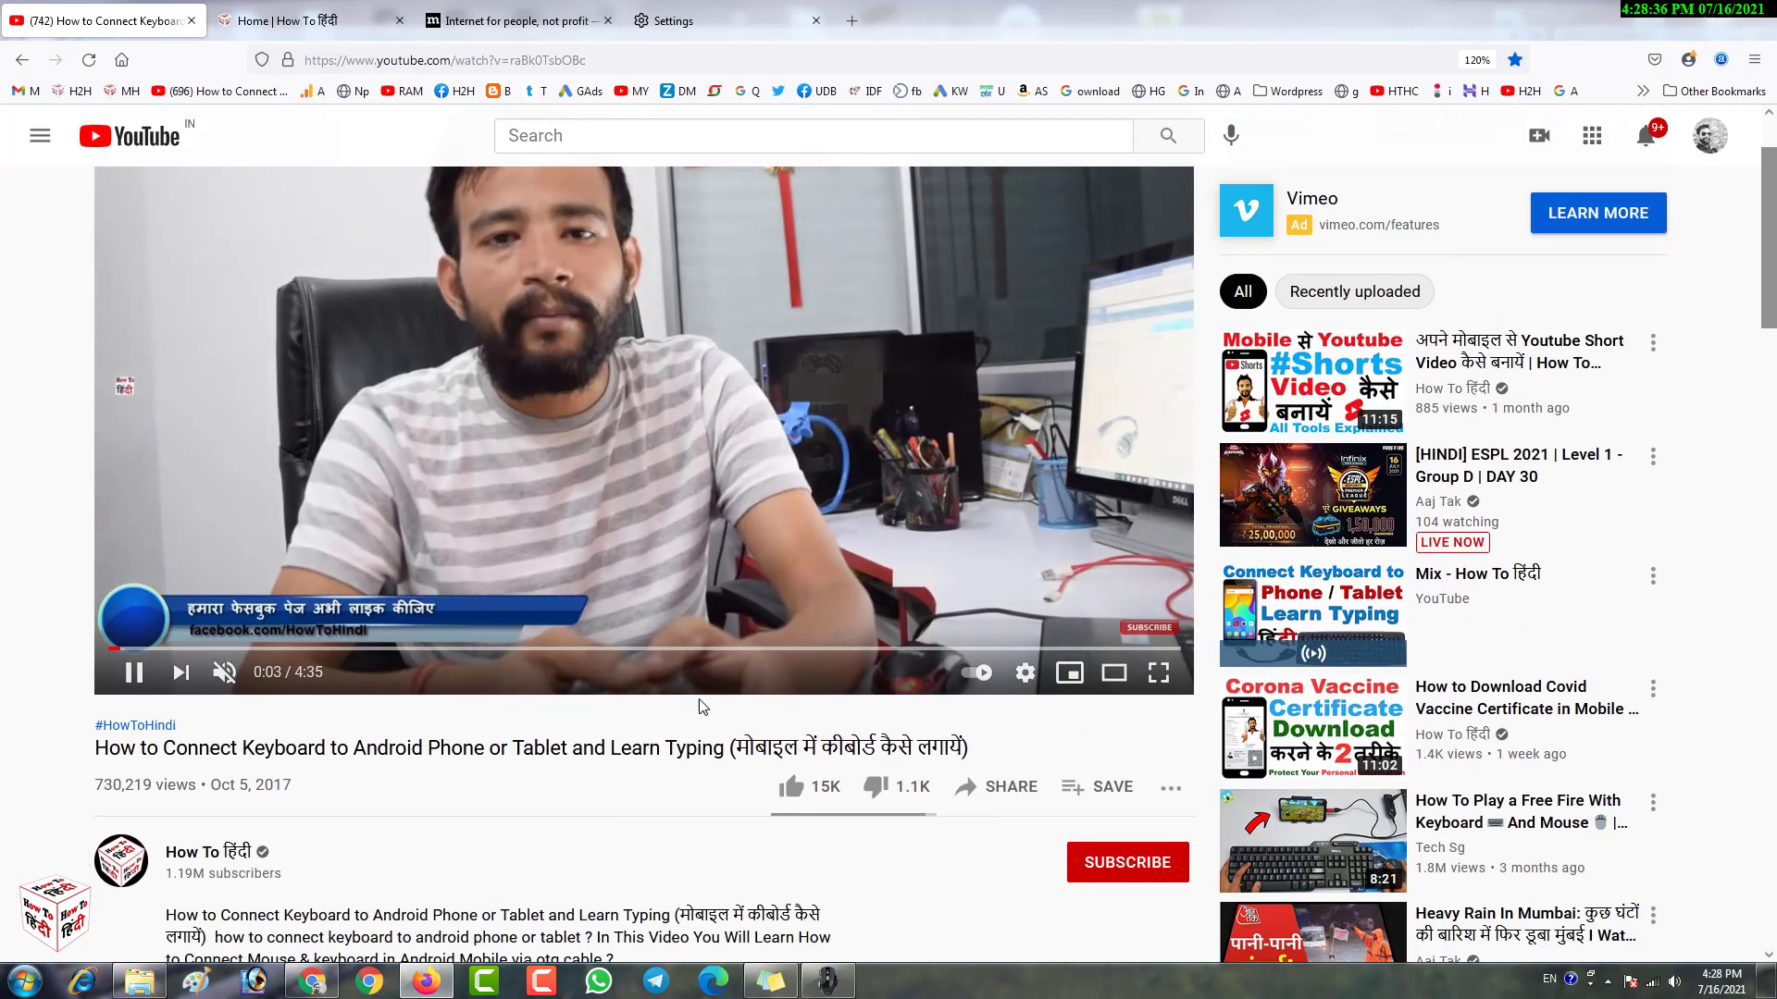
{"action": "left_click", "coordinate": [801, 788]}
{"action": "scroll", "coordinate": [648, 555], "scroll_direction": "up", "scroll_amount": 1}
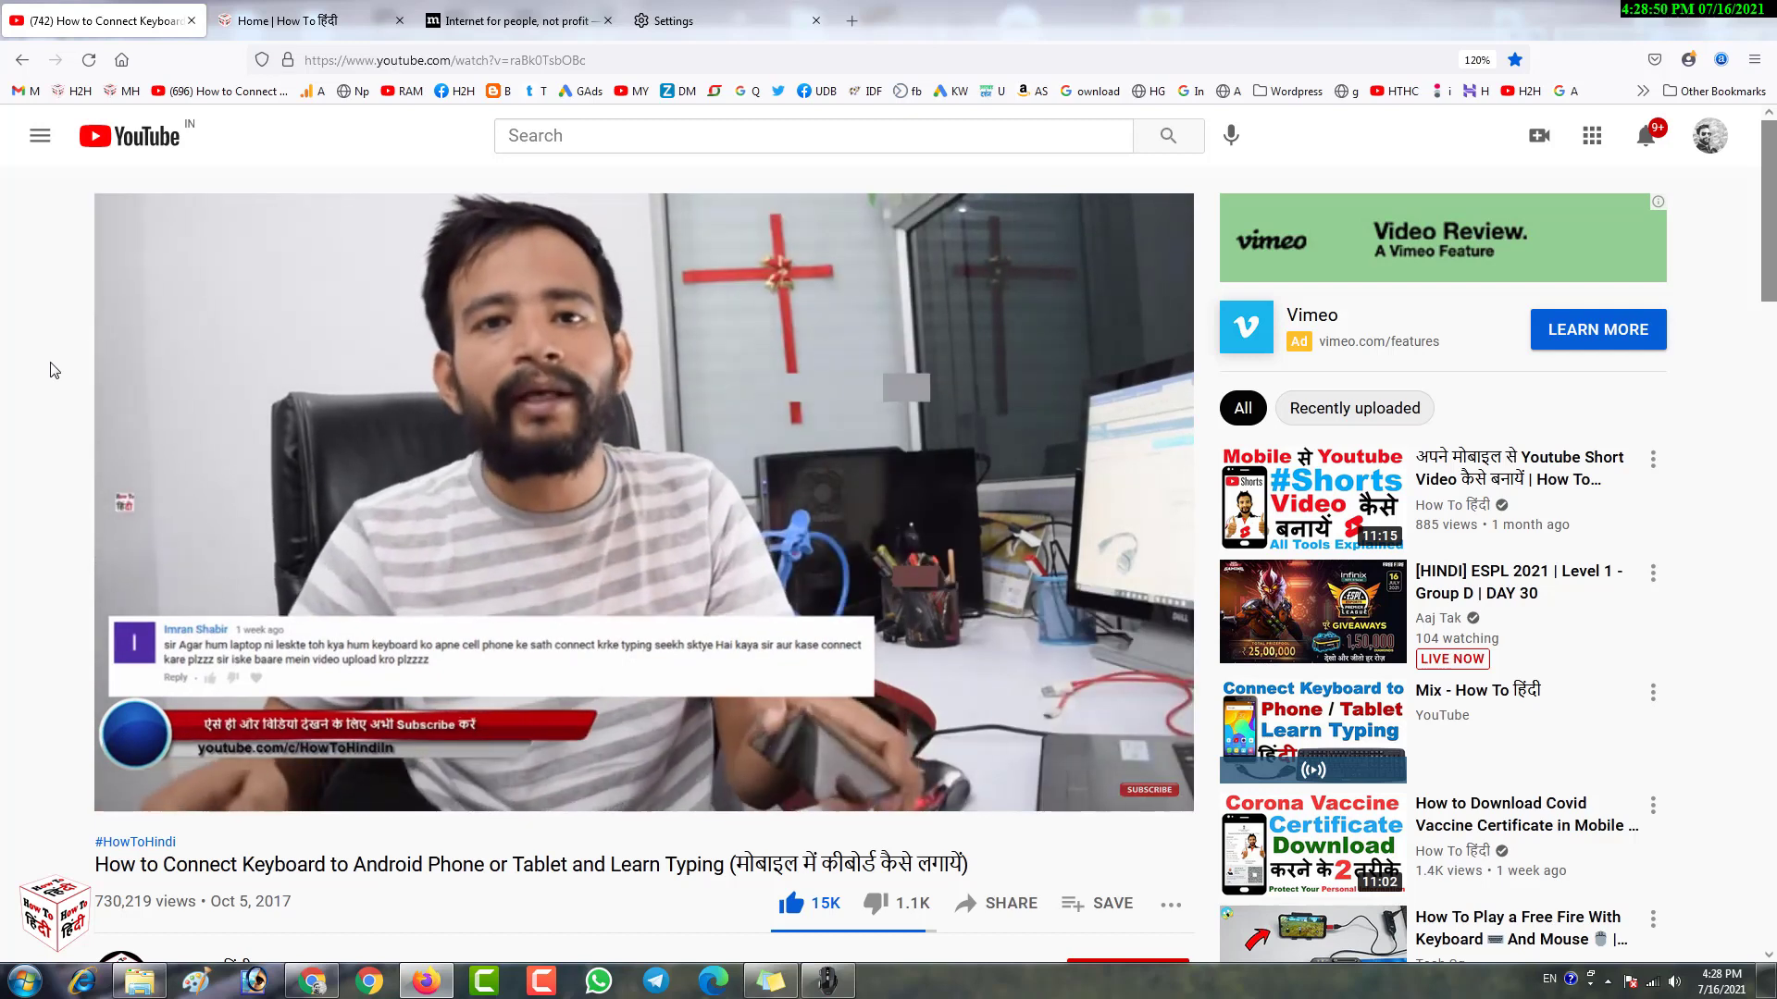
{"action": "scroll", "coordinate": [53, 370], "scroll_direction": "down", "scroll_amount": 2}
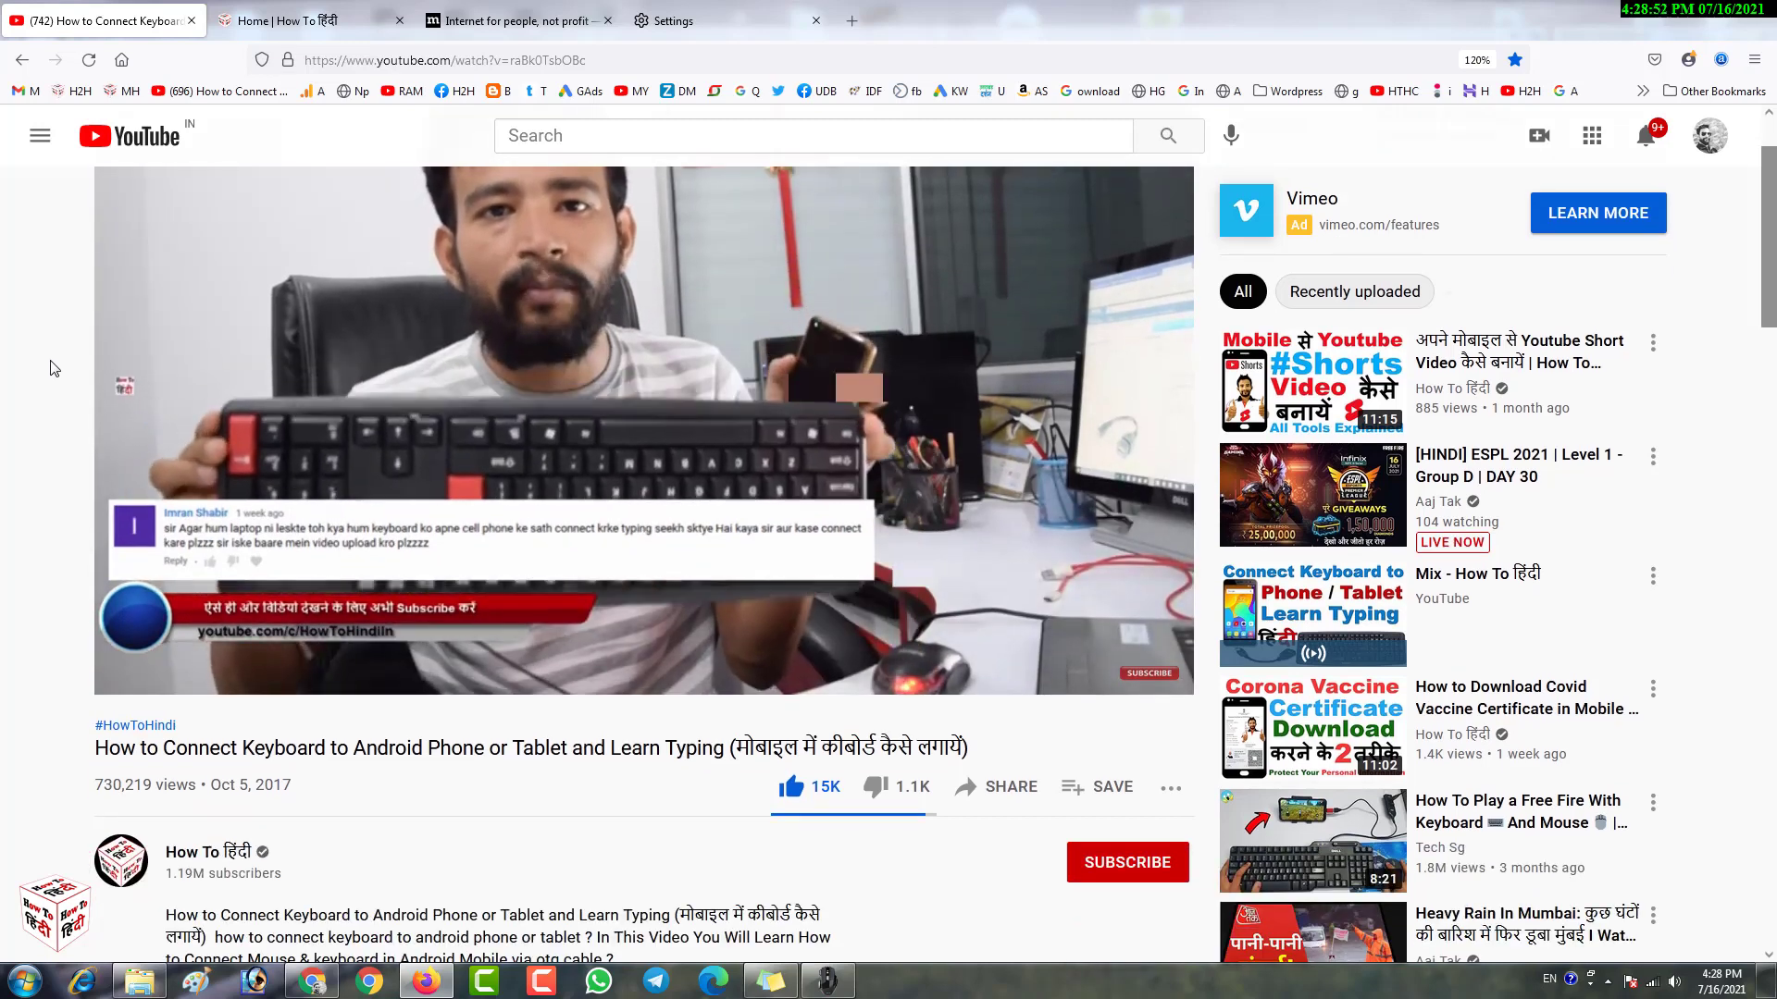
{"action": "scroll", "coordinate": [54, 368], "scroll_direction": "down", "scroll_amount": 4}
{"action": "scroll", "coordinate": [54, 368], "scroll_direction": "up", "scroll_amount": 6}
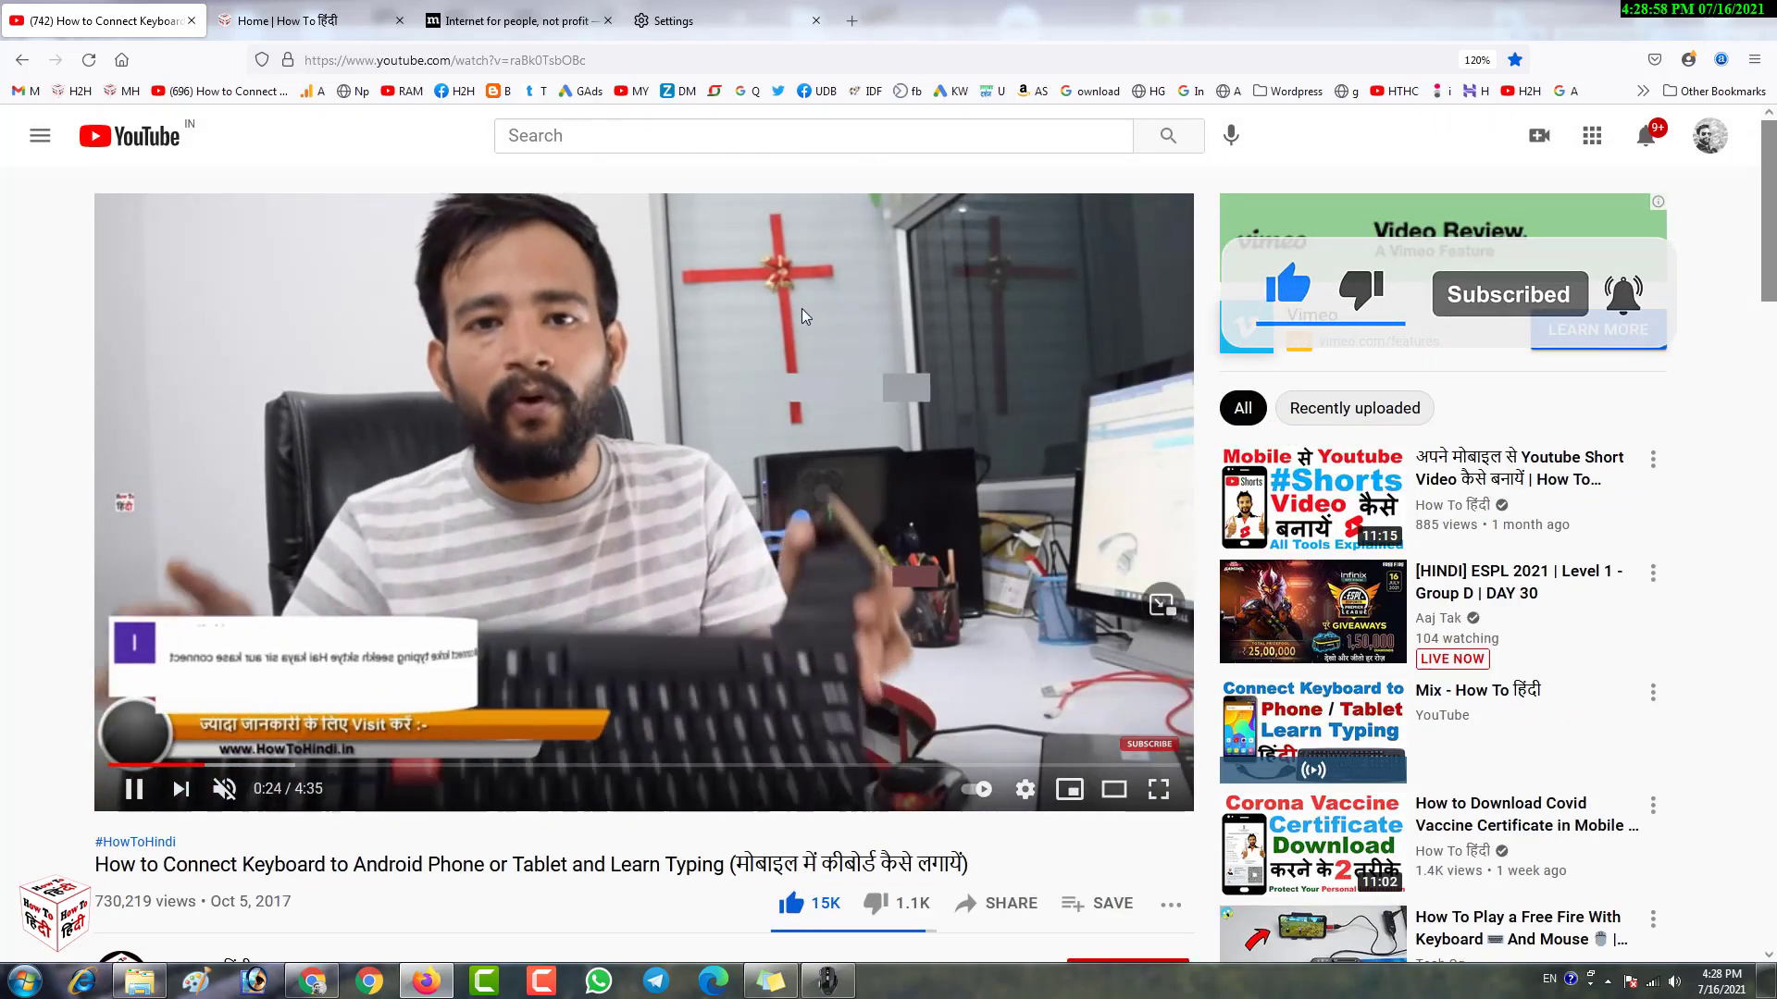
{"action": "scroll", "coordinate": [801, 308], "scroll_direction": "down", "scroll_amount": 4}
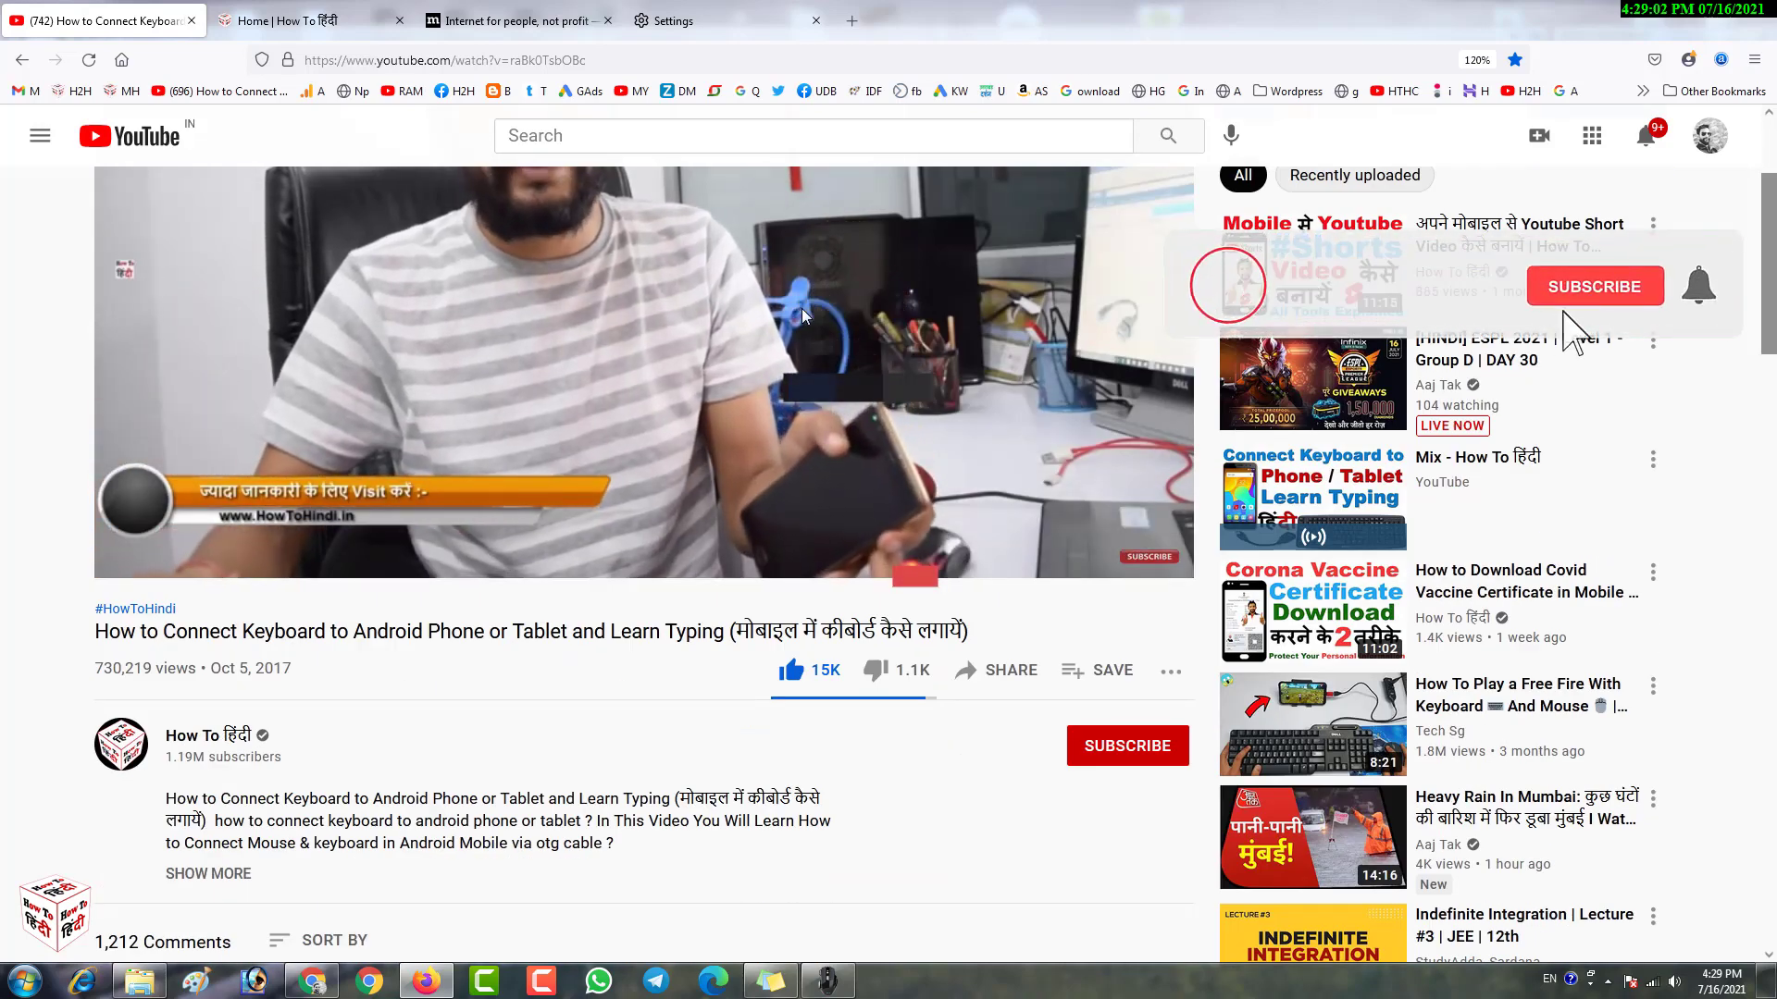
{"action": "scroll", "coordinate": [802, 309], "scroll_direction": "up", "scroll_amount": 4}
{"action": "scroll", "coordinate": [801, 308], "scroll_direction": "down", "scroll_amount": 4}
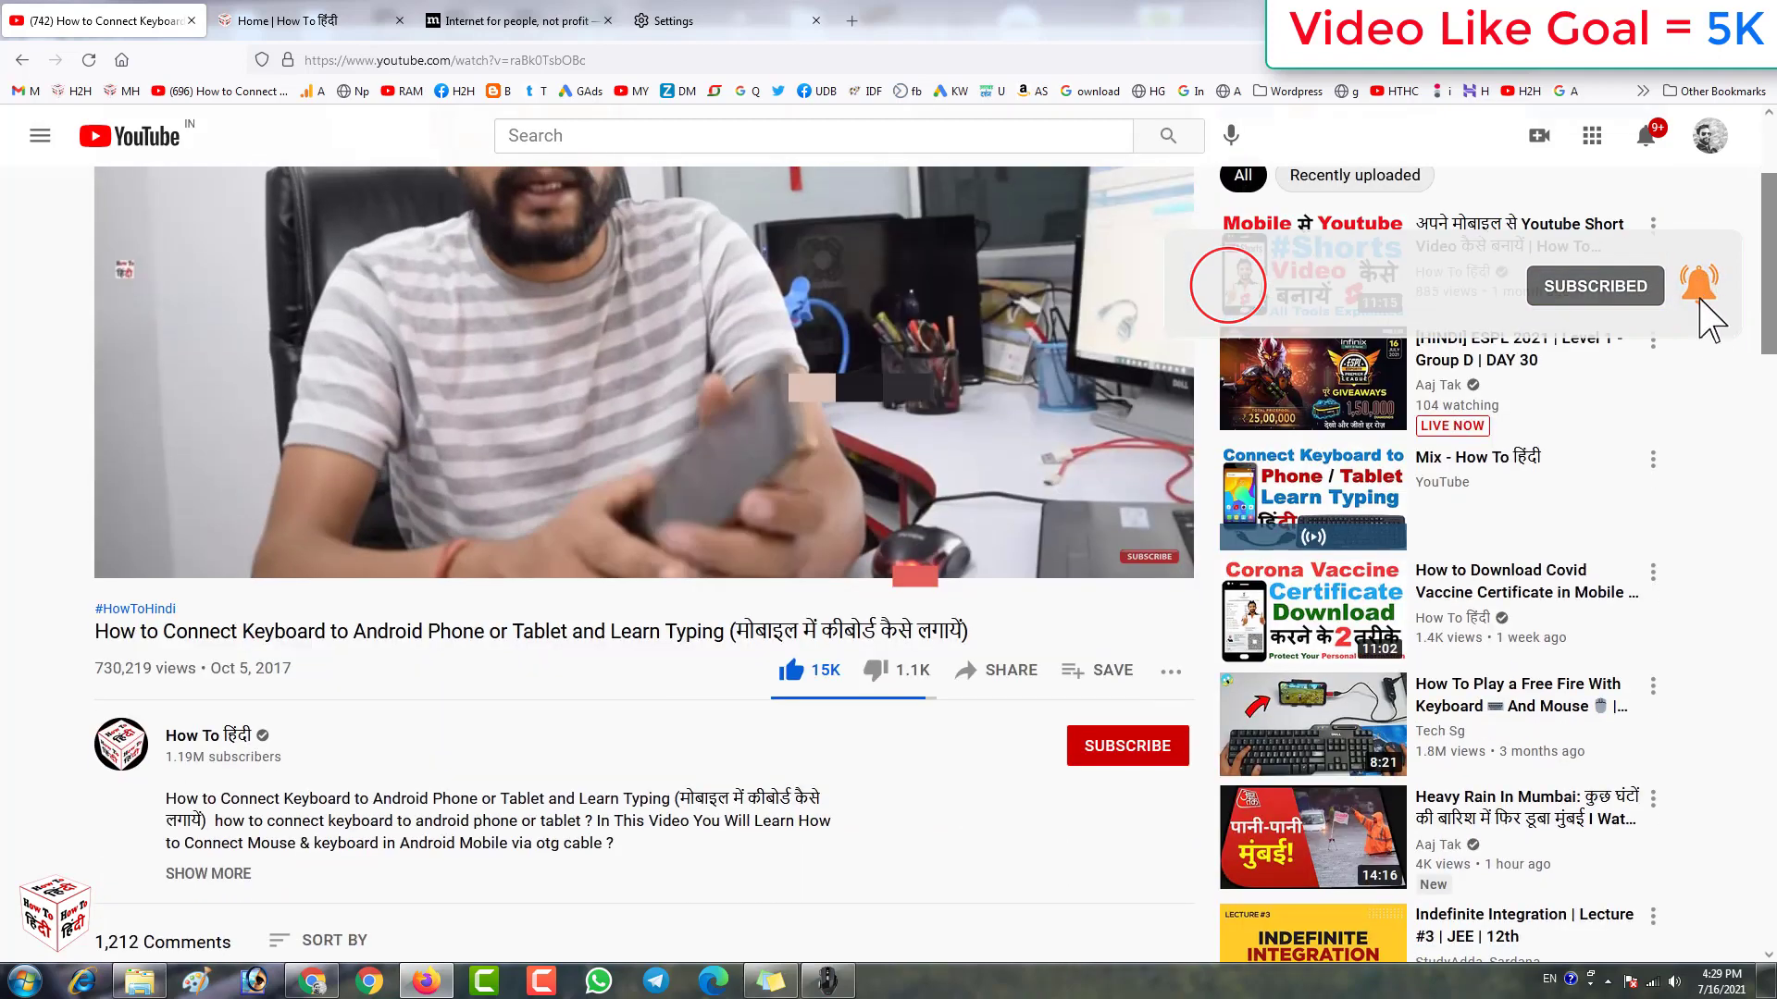
{"action": "scroll", "coordinate": [802, 309], "scroll_direction": "up", "scroll_amount": 4}
Subscribe to the How To हिंदी channel and set its notifications to All.
{"action": "scroll", "coordinate": [1048, 665], "scroll_direction": "down", "scroll_amount": 4}
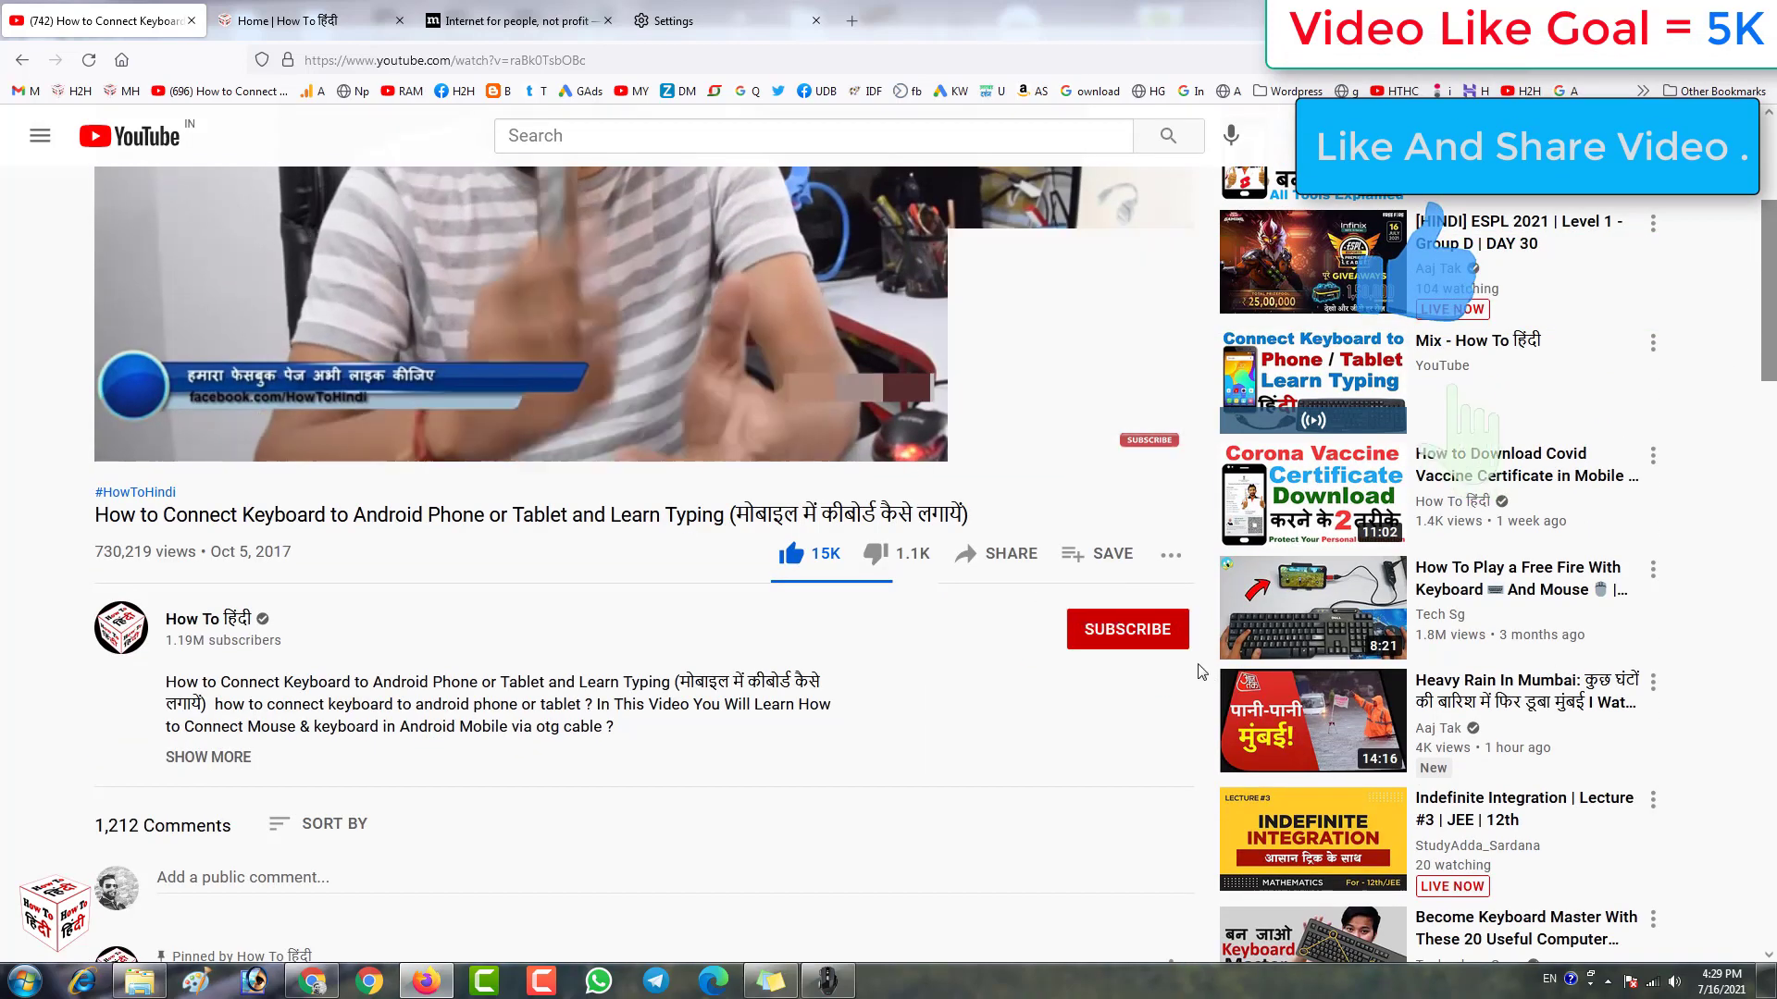
{"action": "left_click", "coordinate": [1145, 633]}
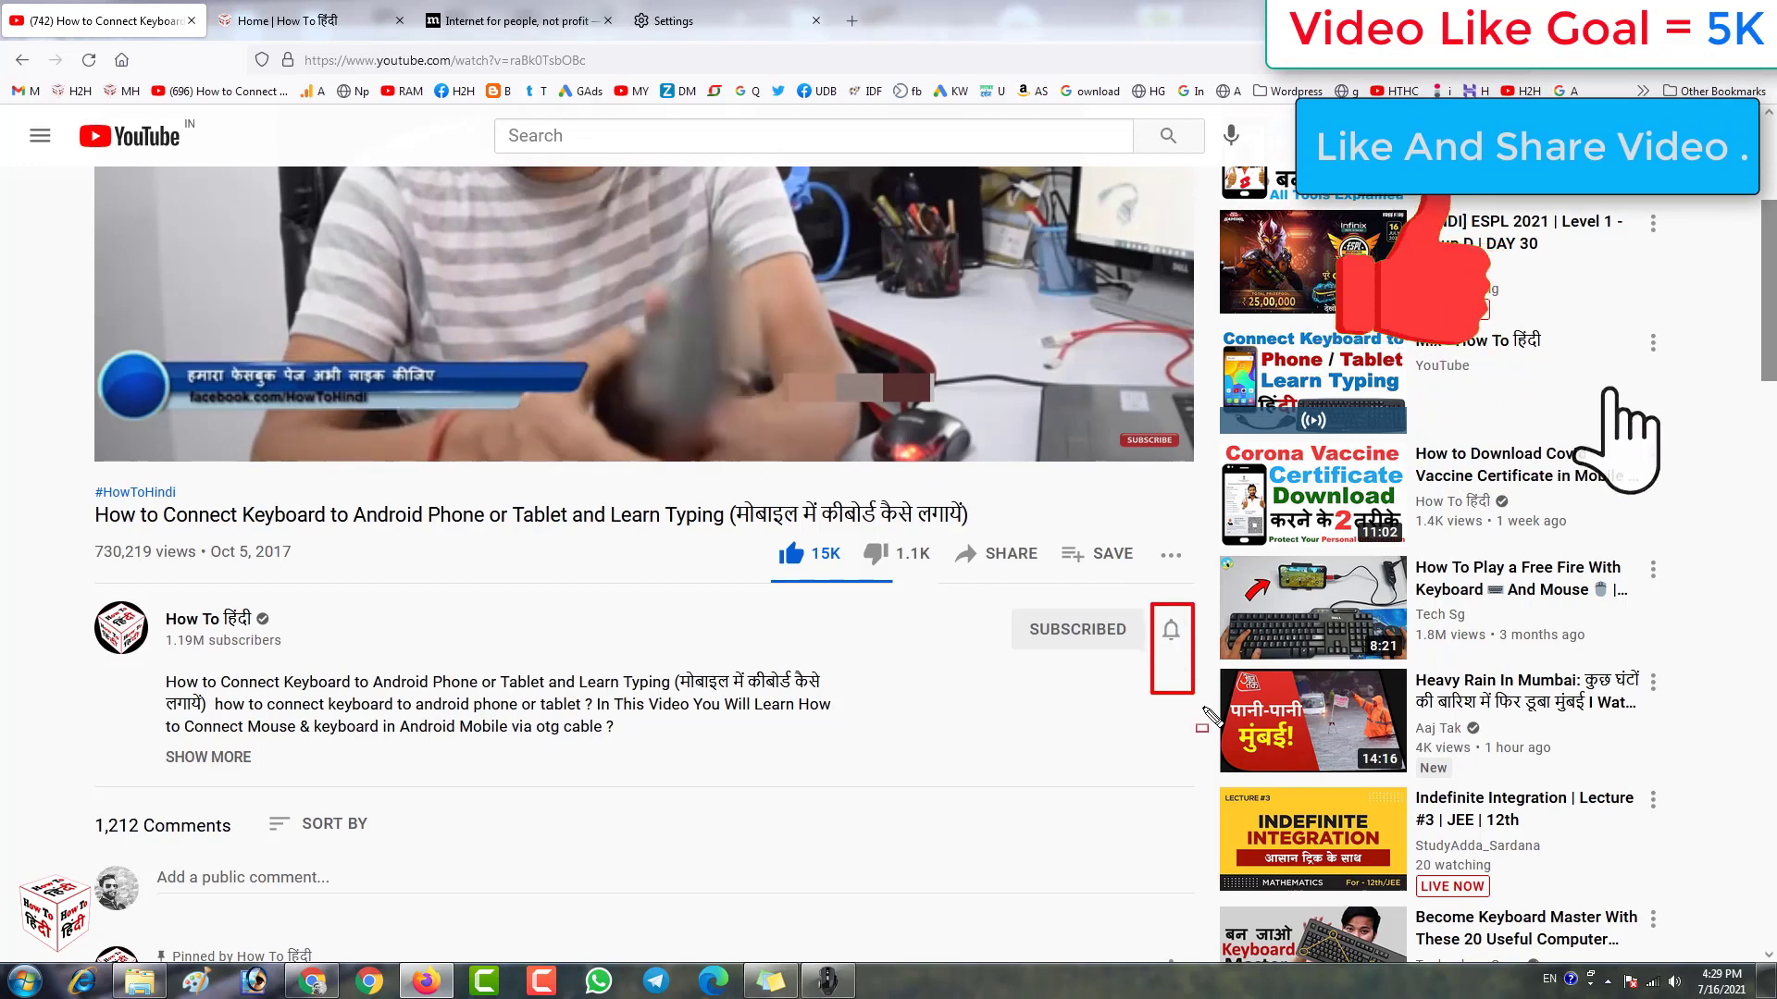
{"action": "left_click", "coordinate": [1167, 629]}
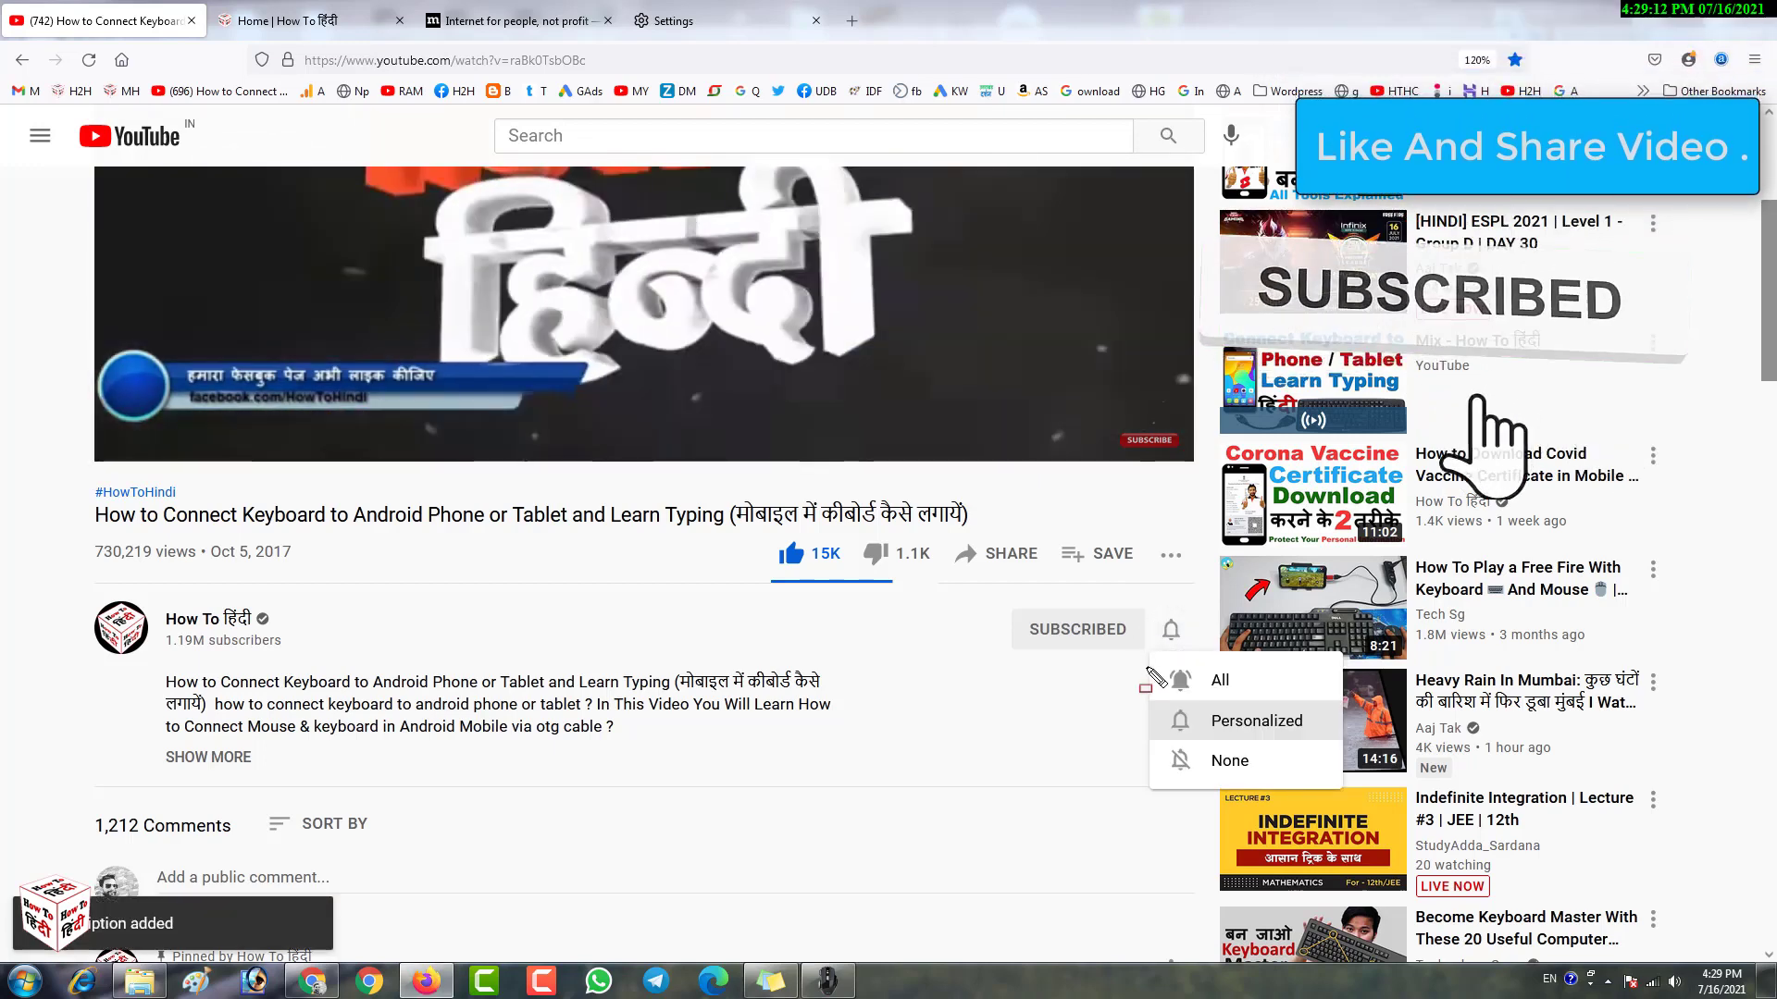
{"action": "left_click", "coordinate": [1207, 682]}
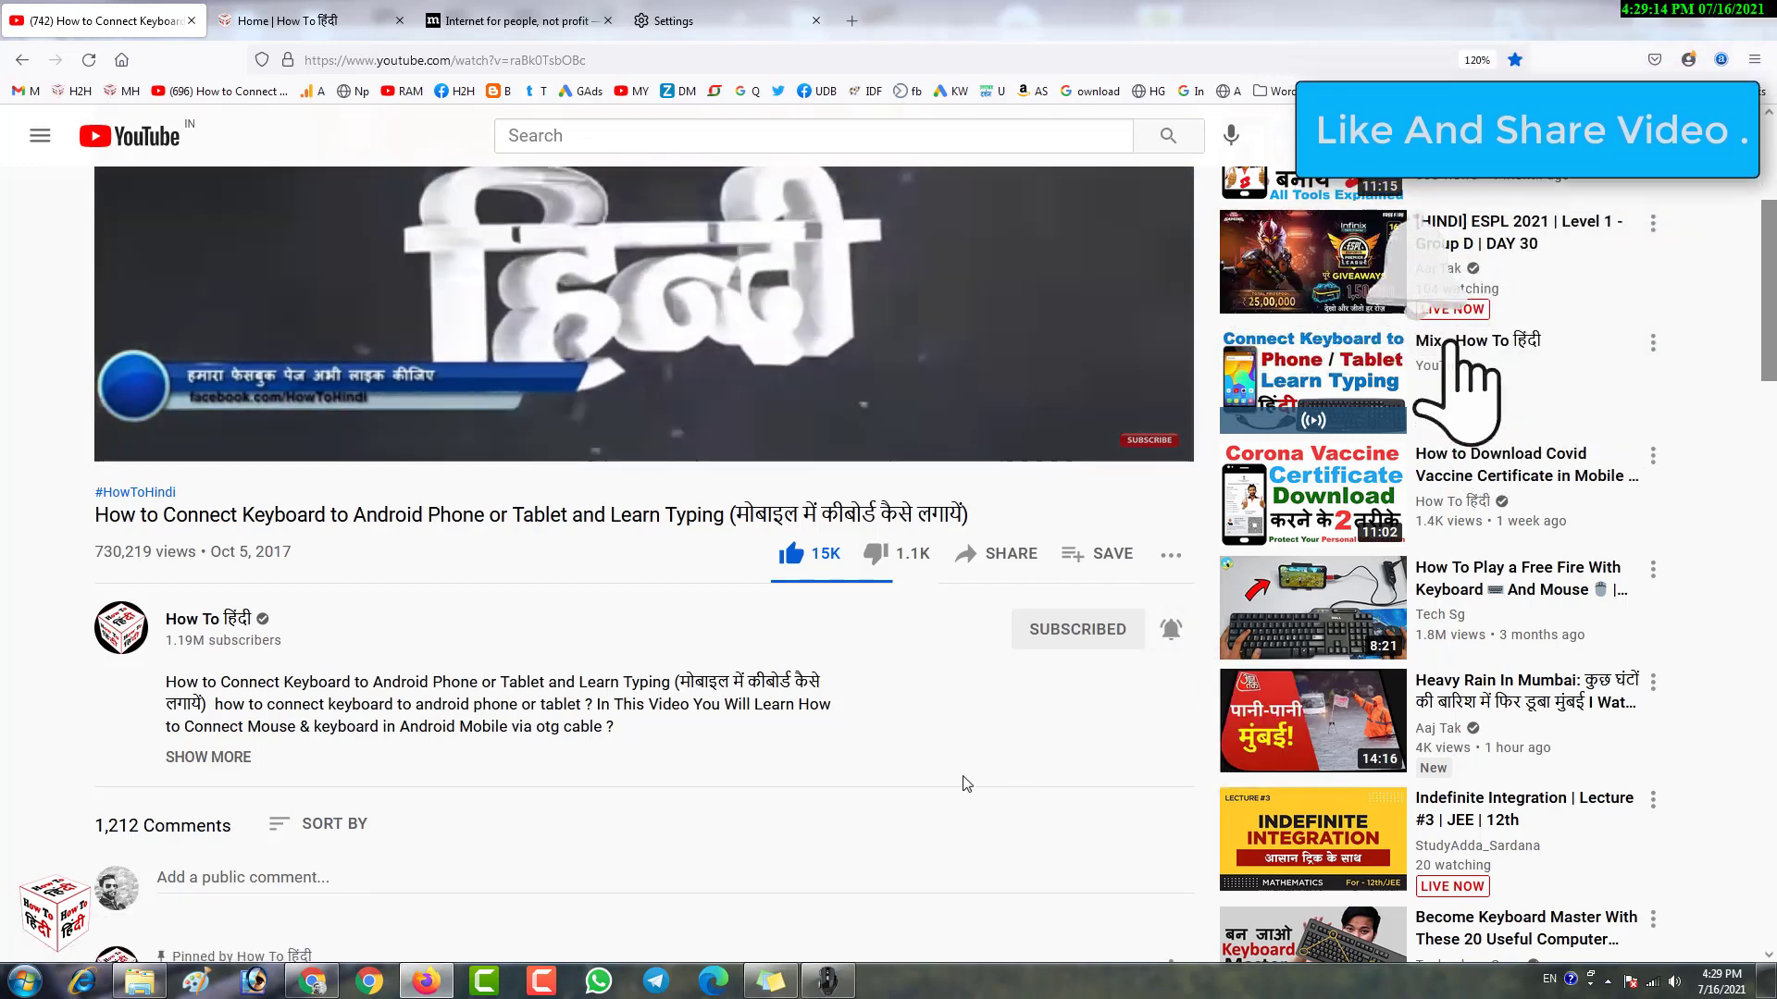
{"action": "scroll", "coordinate": [960, 780], "scroll_direction": "up", "scroll_amount": 4}
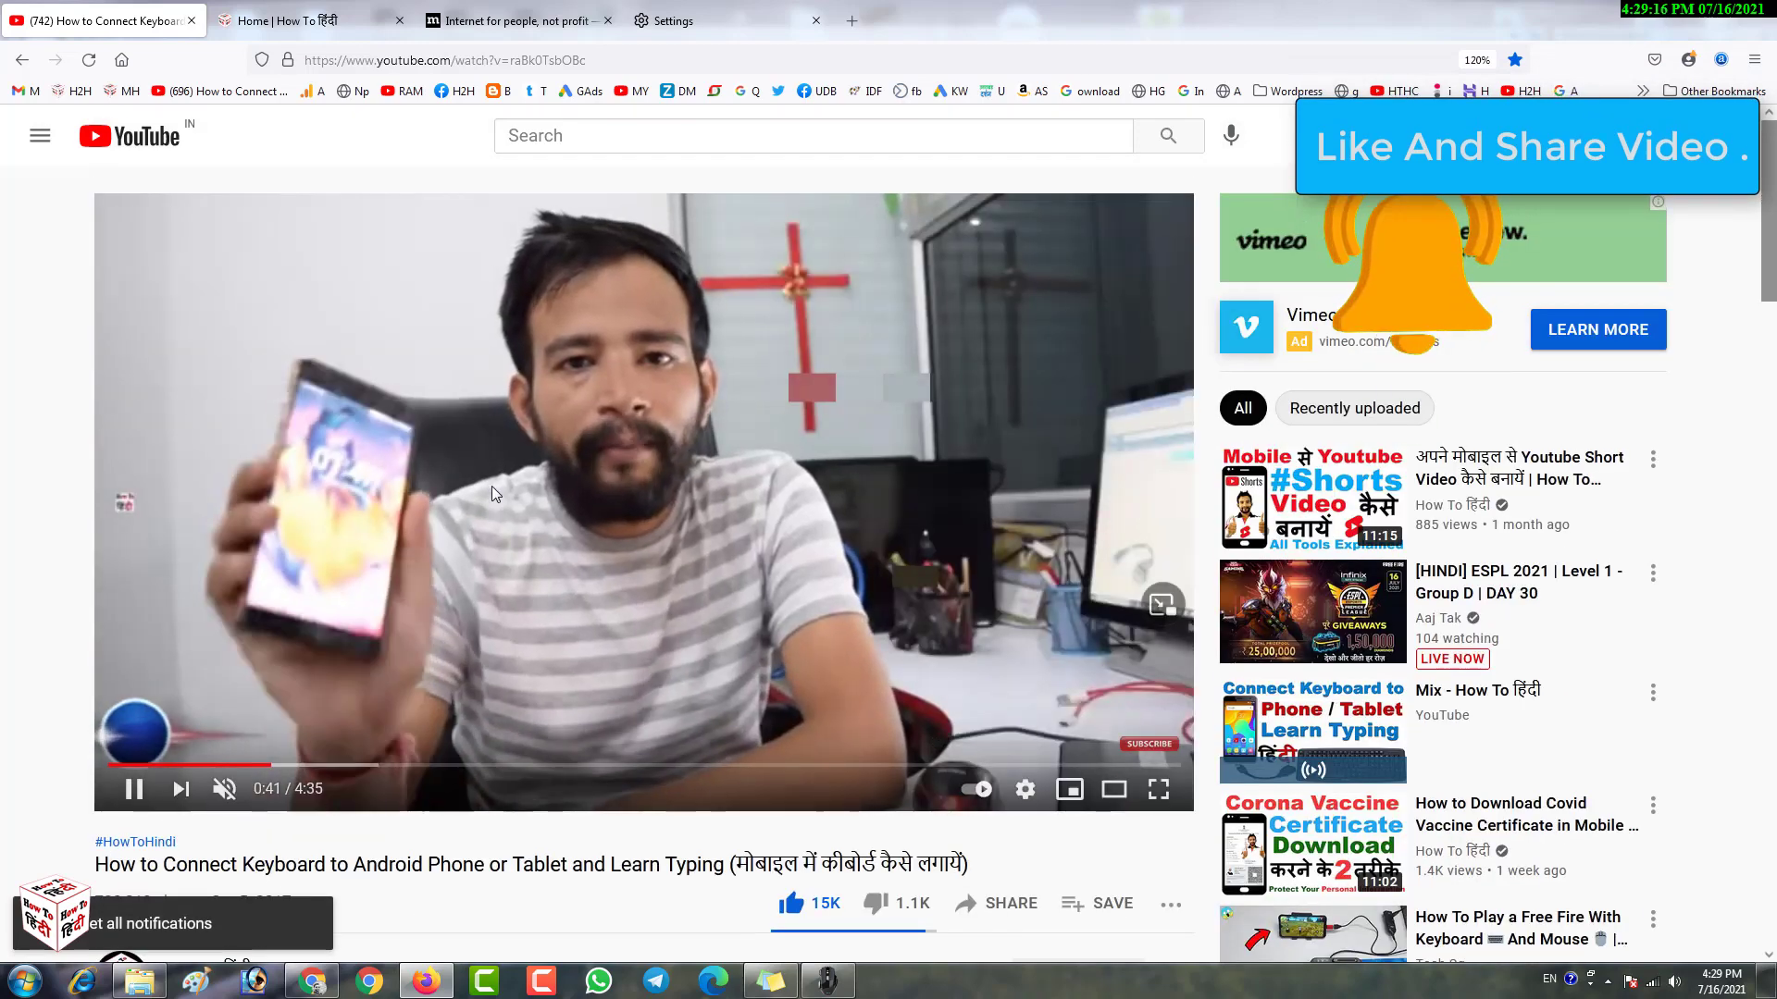